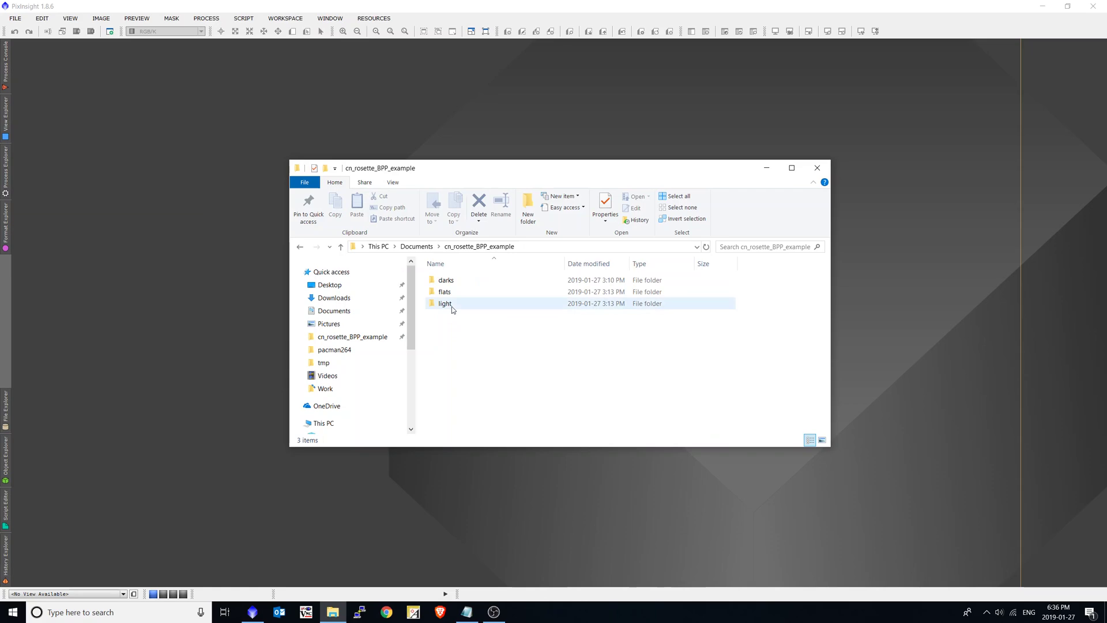
double_click(451, 306)
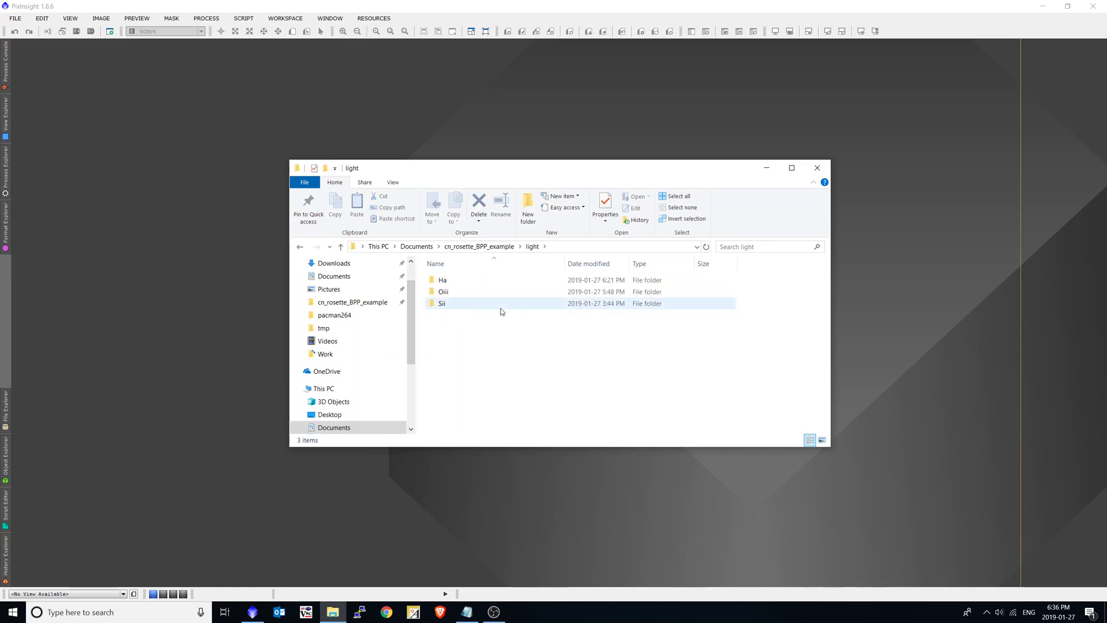
double_click(474, 284)
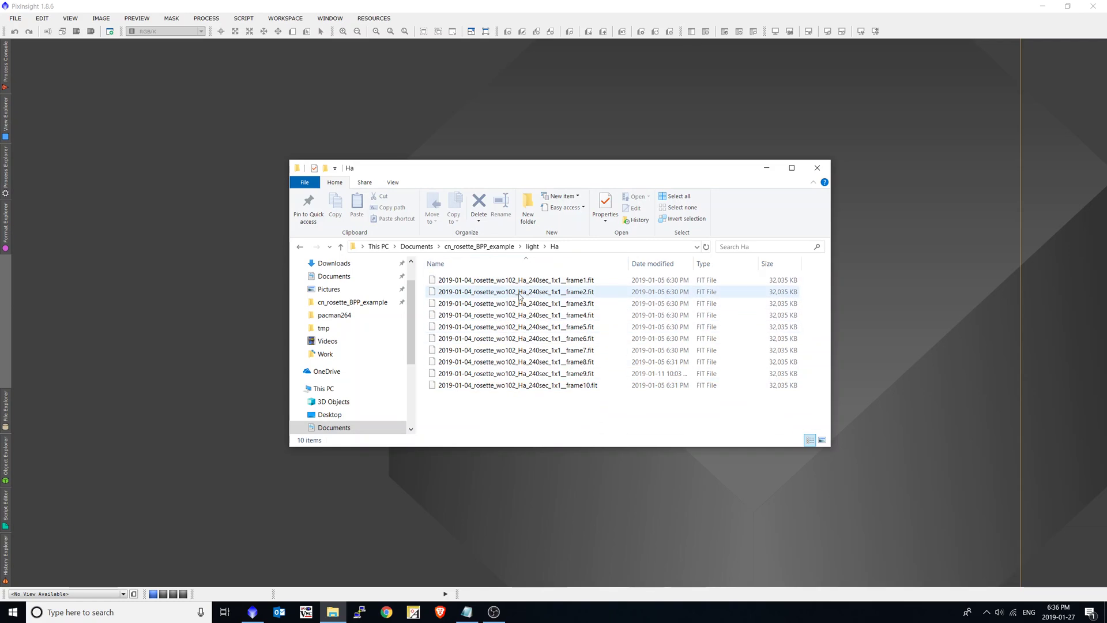
key("alt+Up")
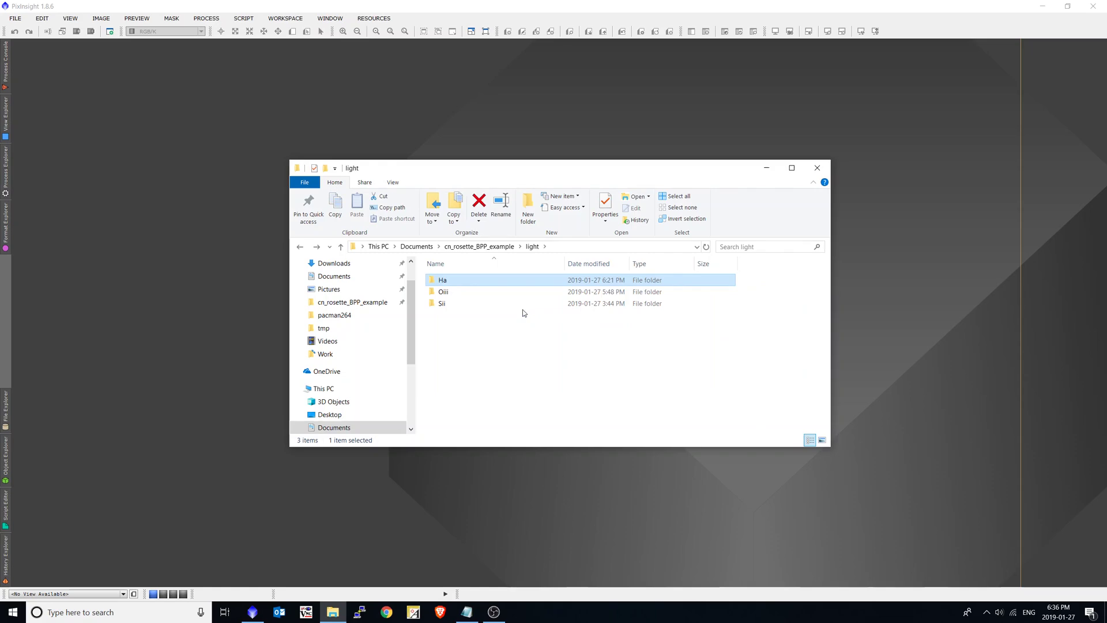
key("alt+Up")
left_click(477, 291)
double_click(477, 291)
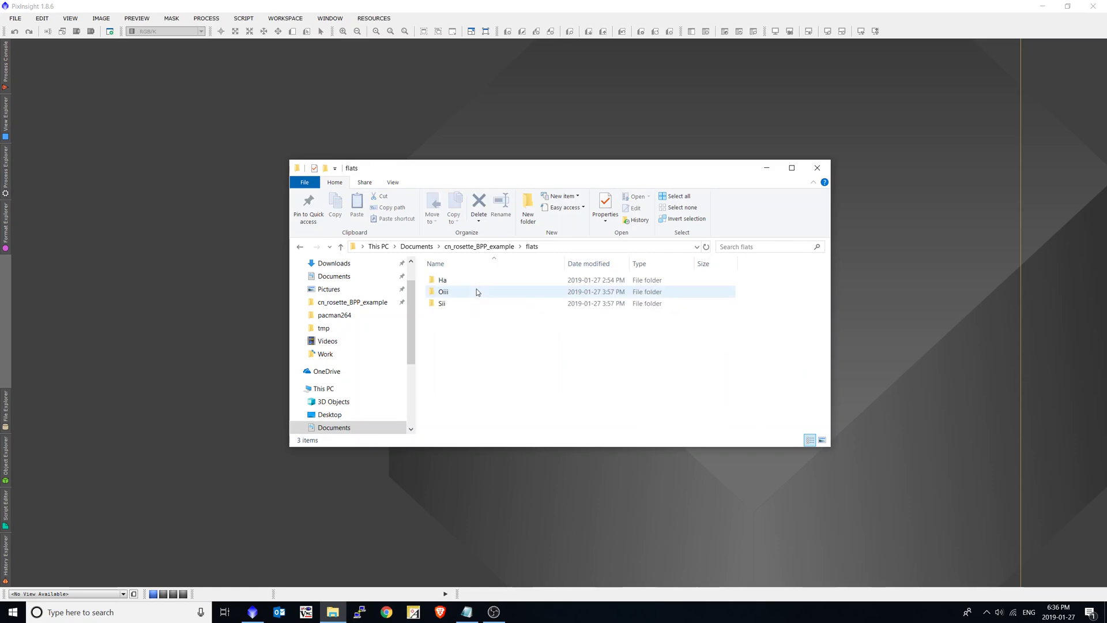
double_click(467, 281)
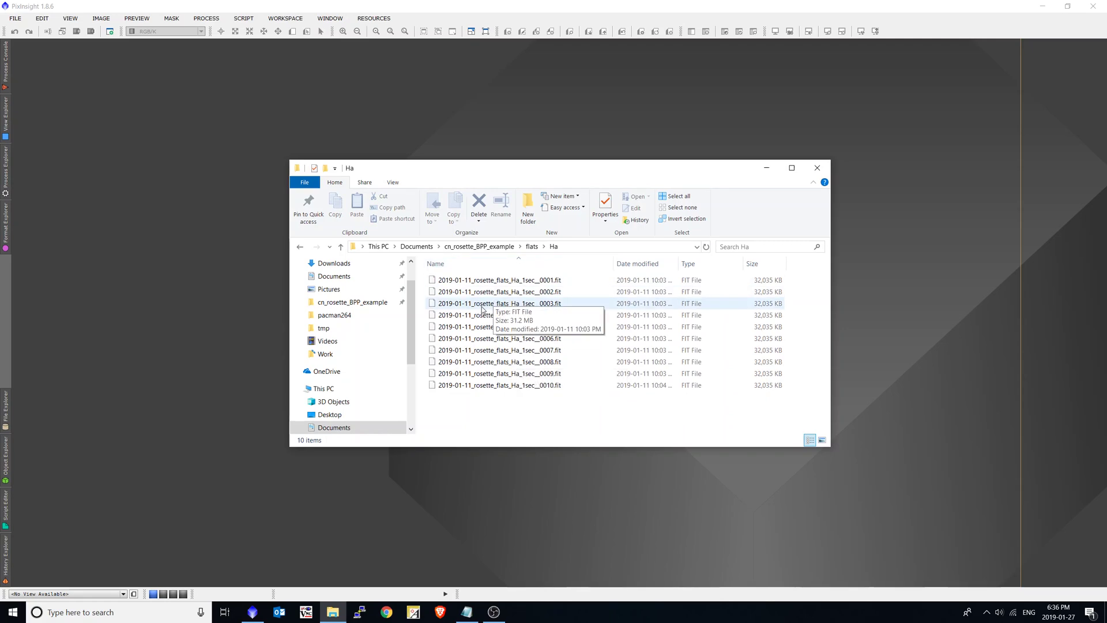
key("alt+Up")
key("alt+Up")
double_click(448, 280)
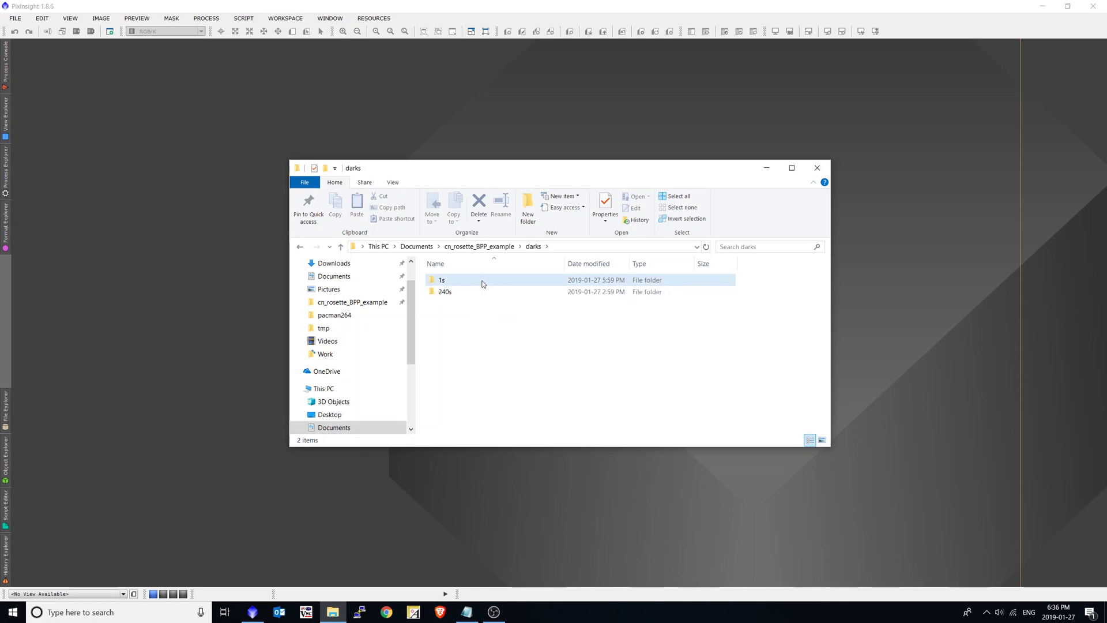
double_click(483, 280)
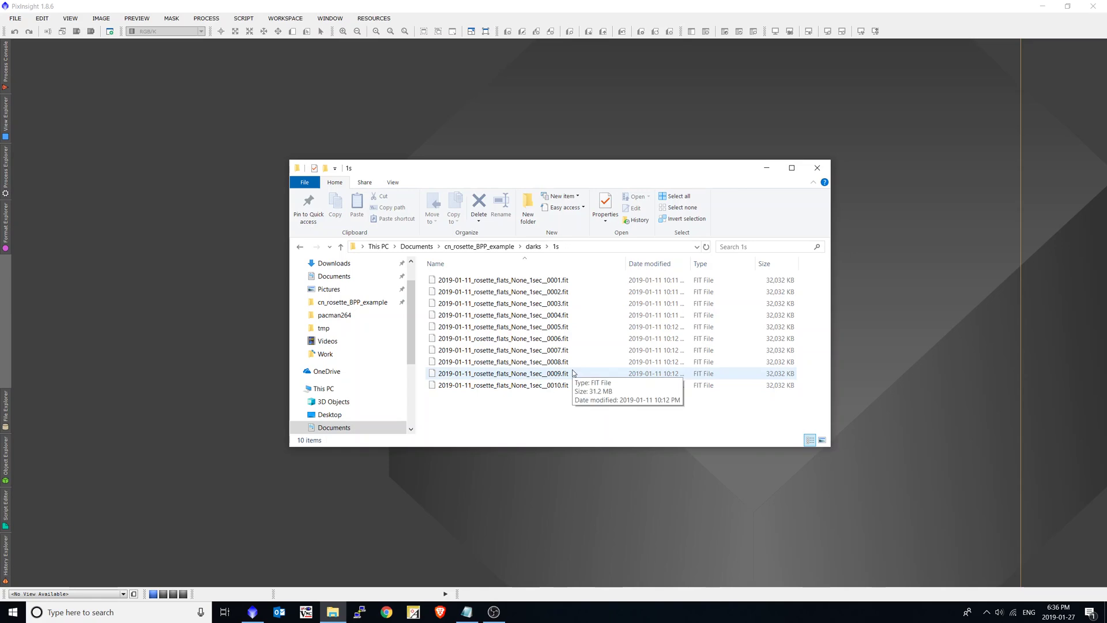
key("BackSpace")
key("Down")
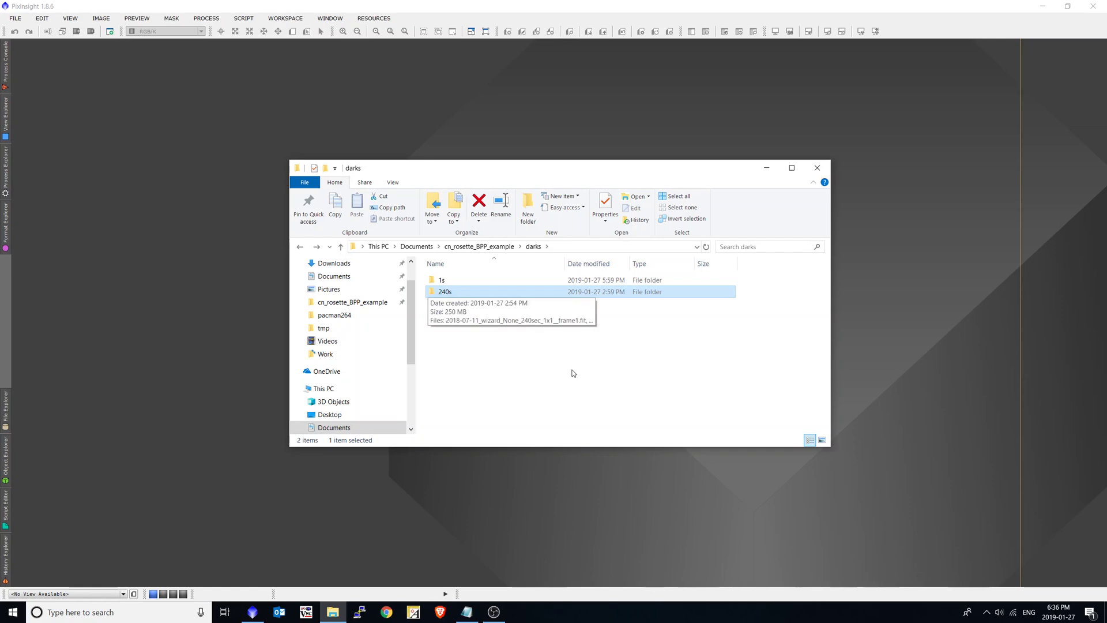
key("Return")
key("Down")
key("Down")
key("Down")
key("Down")
key("Down")
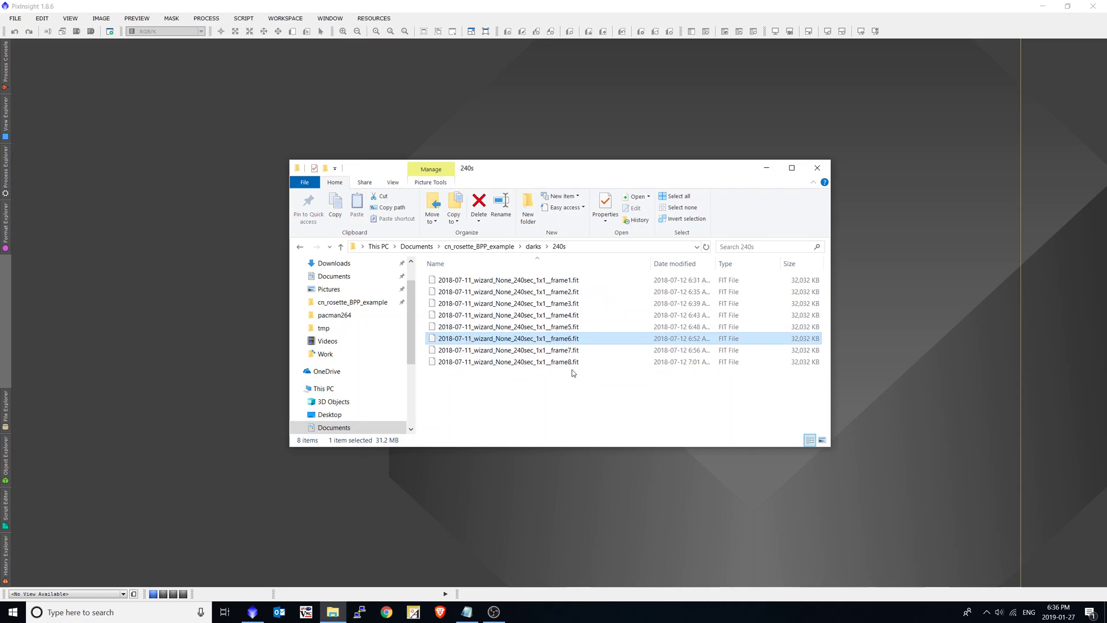
key("BackSpace")
key("BackSpace")
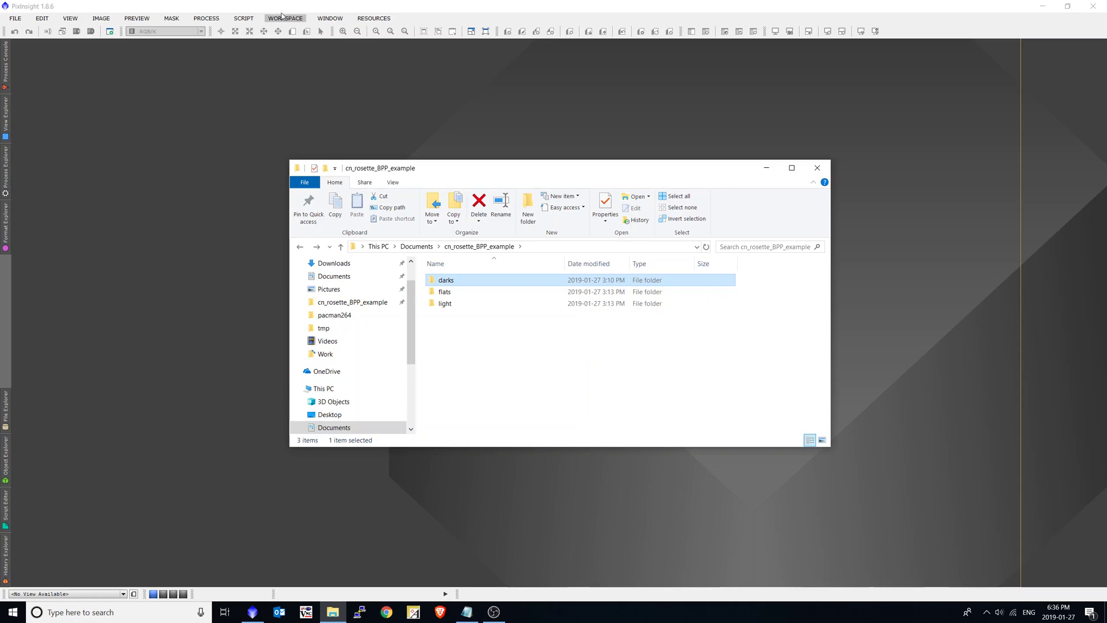
Step: Launch the BatchPreprocessing script from the Batch Processing scripts menu
left_click(253, 20)
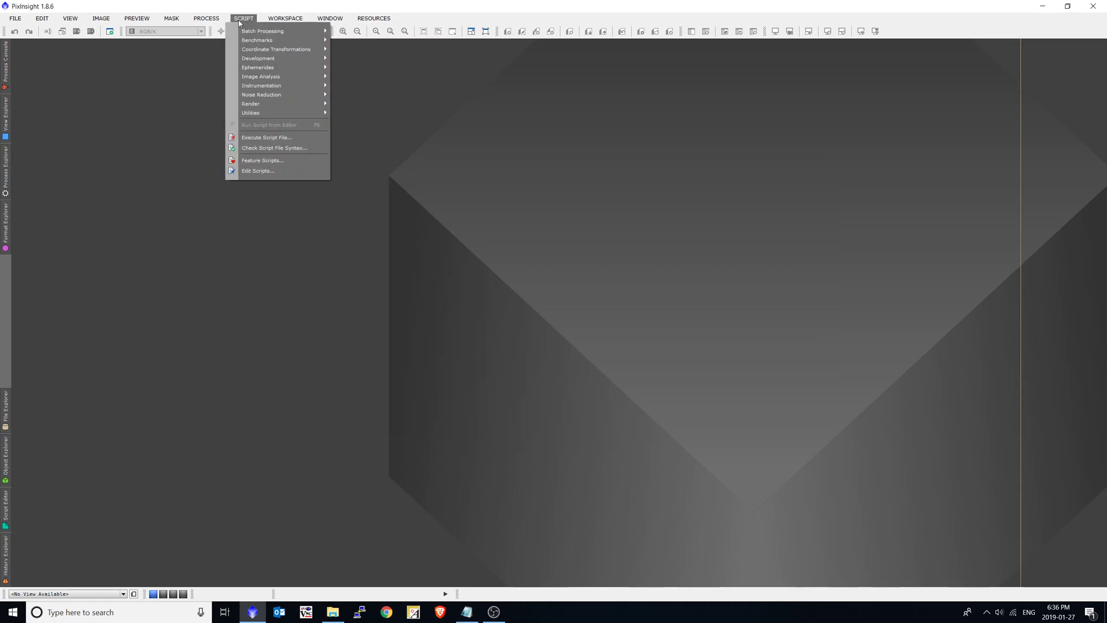
mouse_move(253, 34)
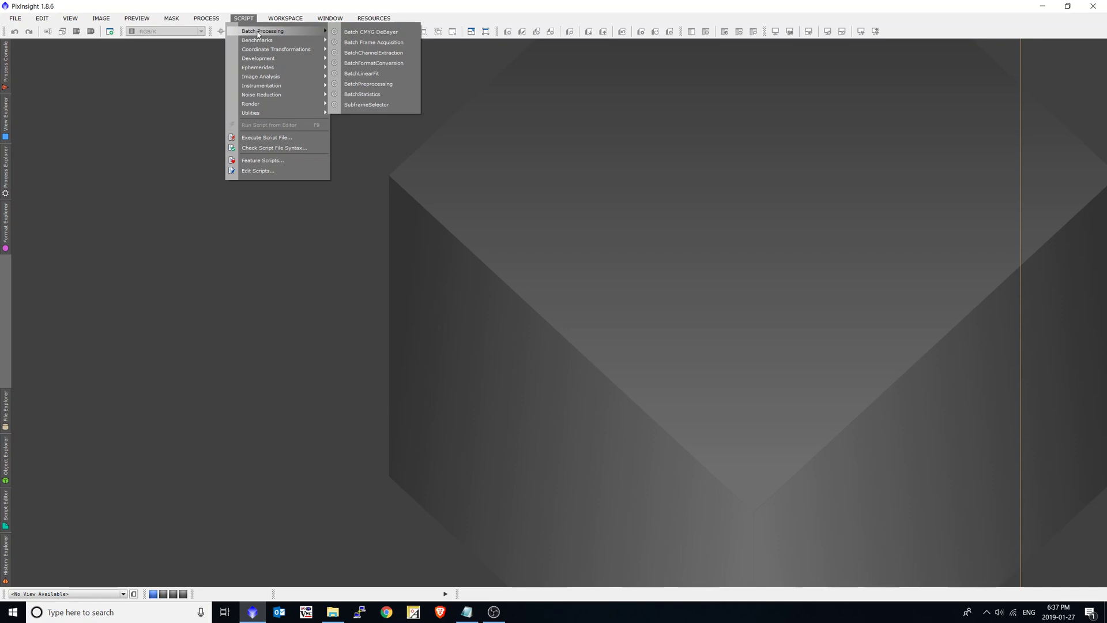
left_click(402, 88)
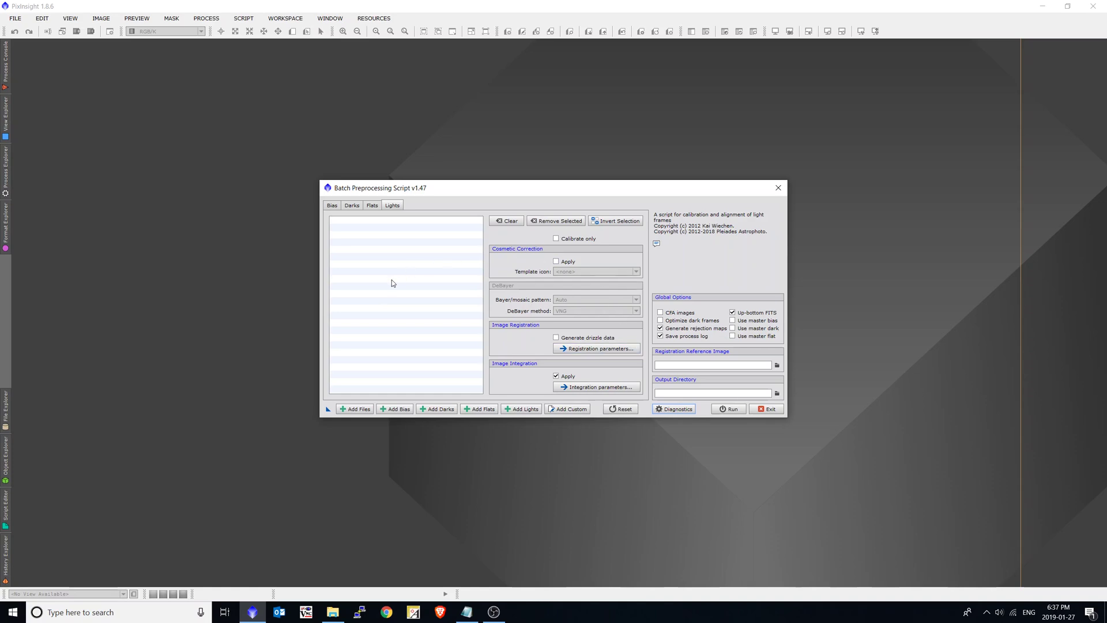
Step: Add all ten Ha 240sec frames from the light\Ha folder as light frames
left_click(517, 408)
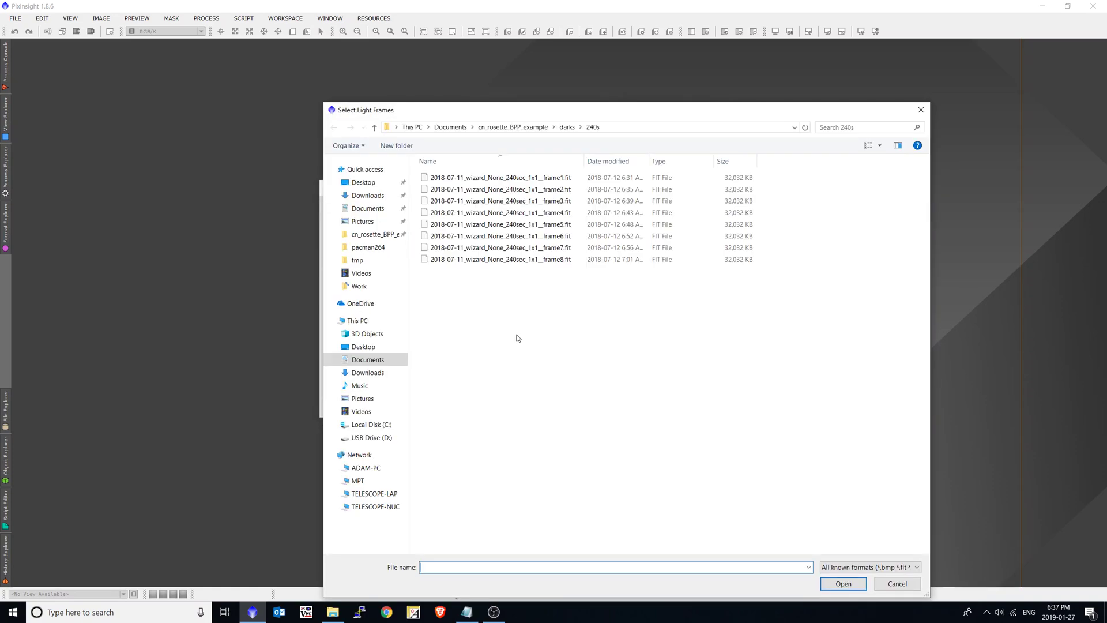
left_click(526, 127)
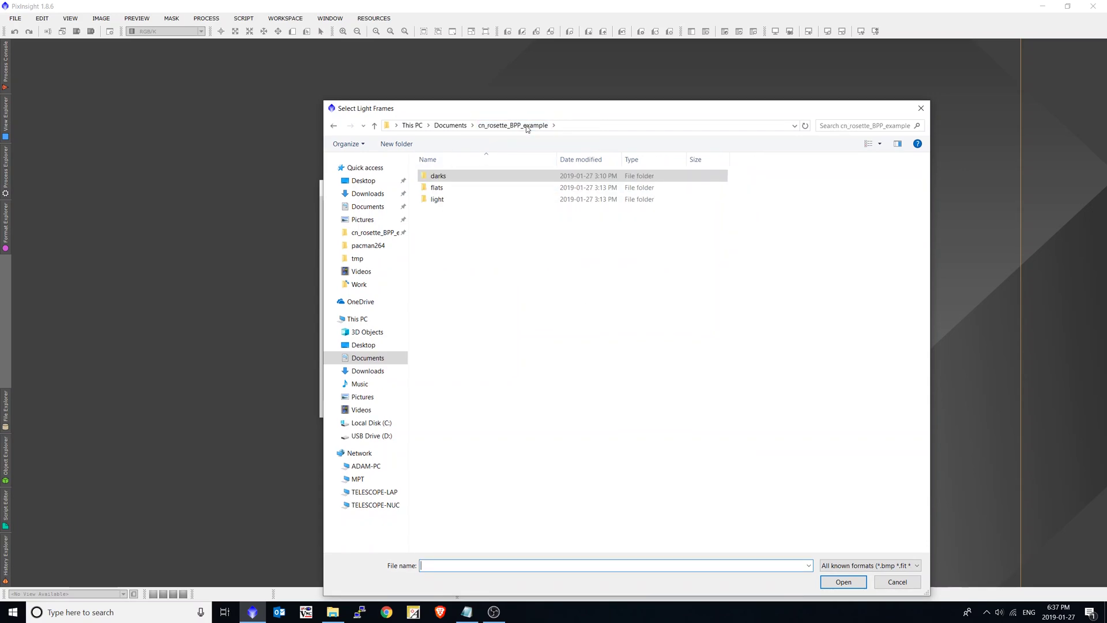
double_click(438, 199)
left_click(447, 176)
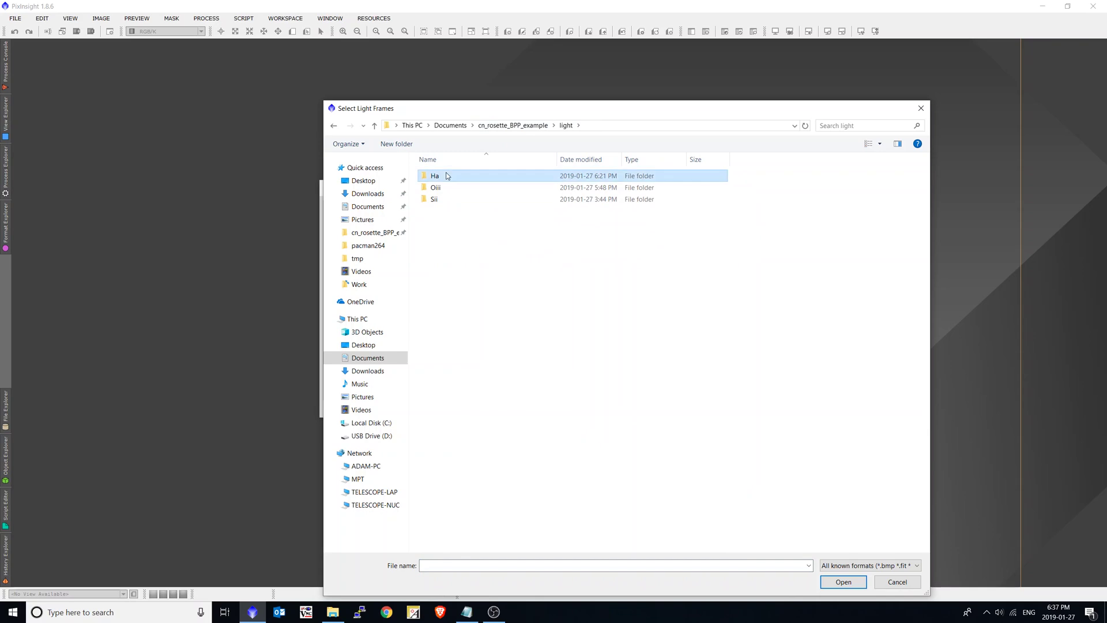
double_click(447, 176)
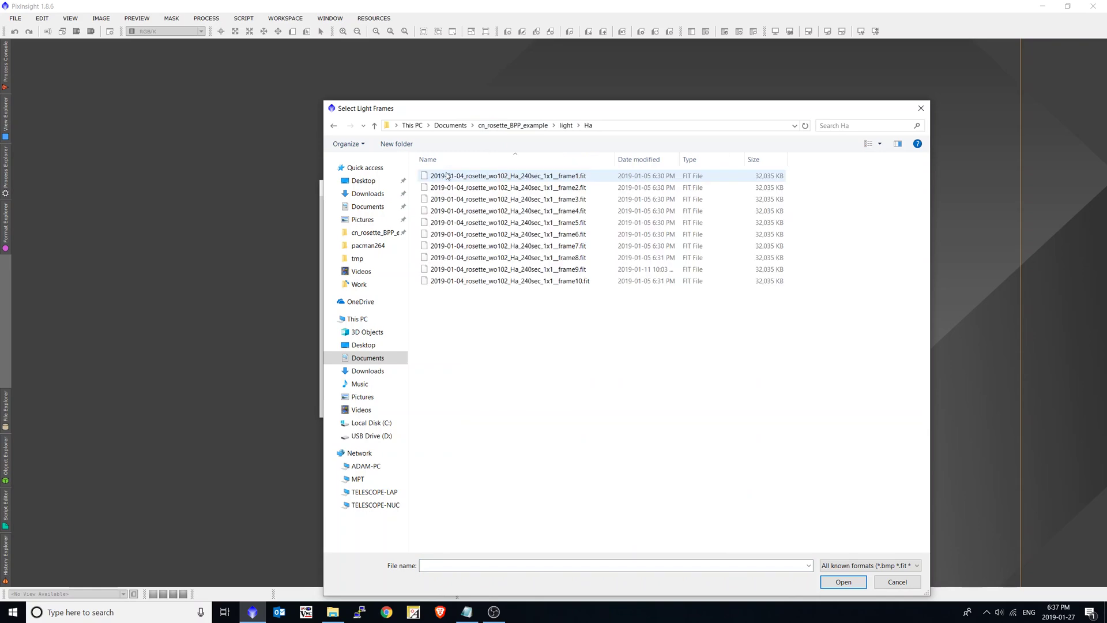
left_click(499, 211)
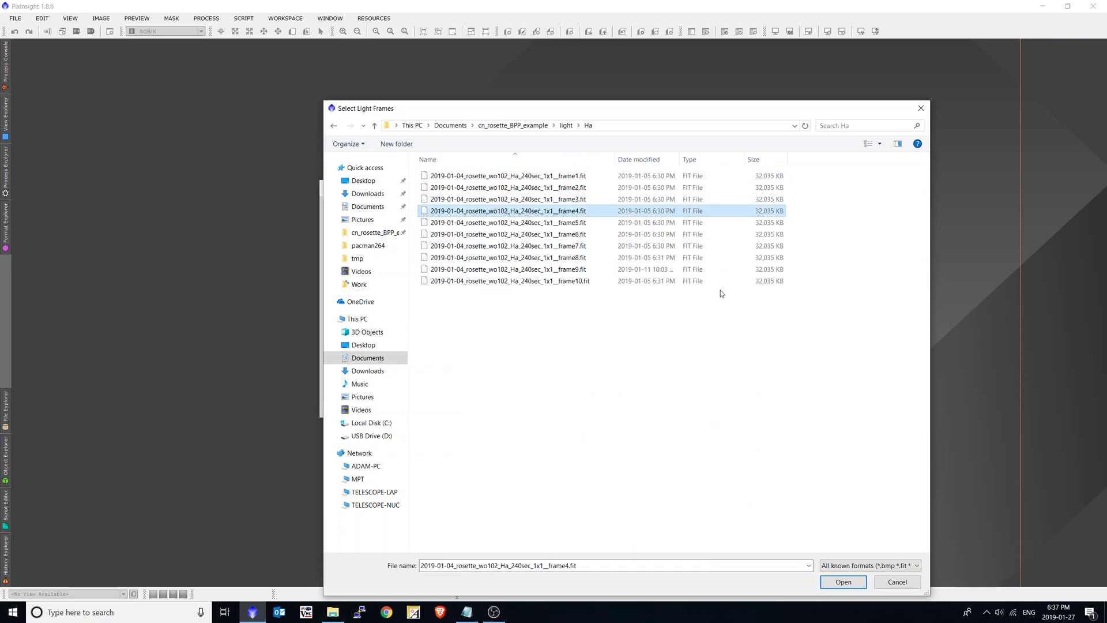
key("ctrl+a")
left_click(842, 581)
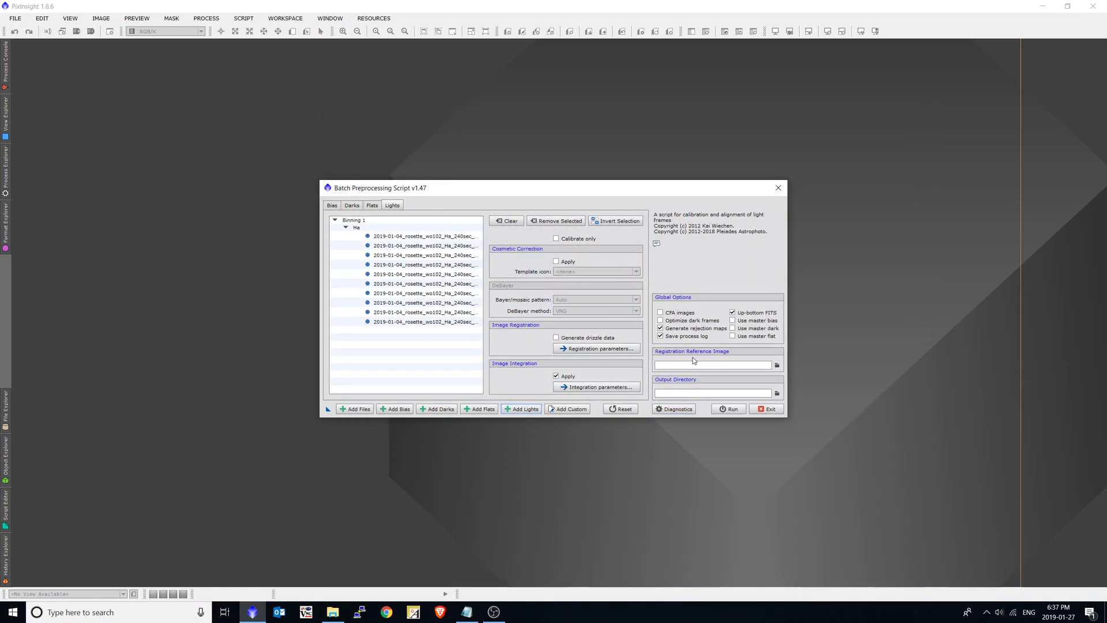
Step: Add all ten Ha 1sec flats from flats\Ha to the Flats list, then show the Darks list
left_click(373, 206)
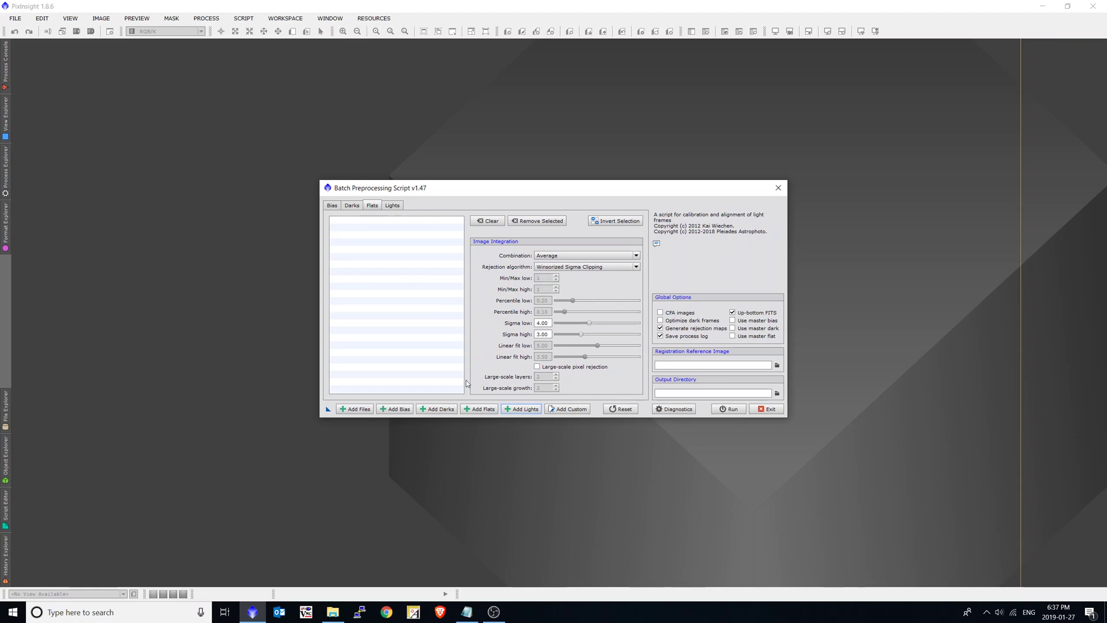
left_click(480, 408)
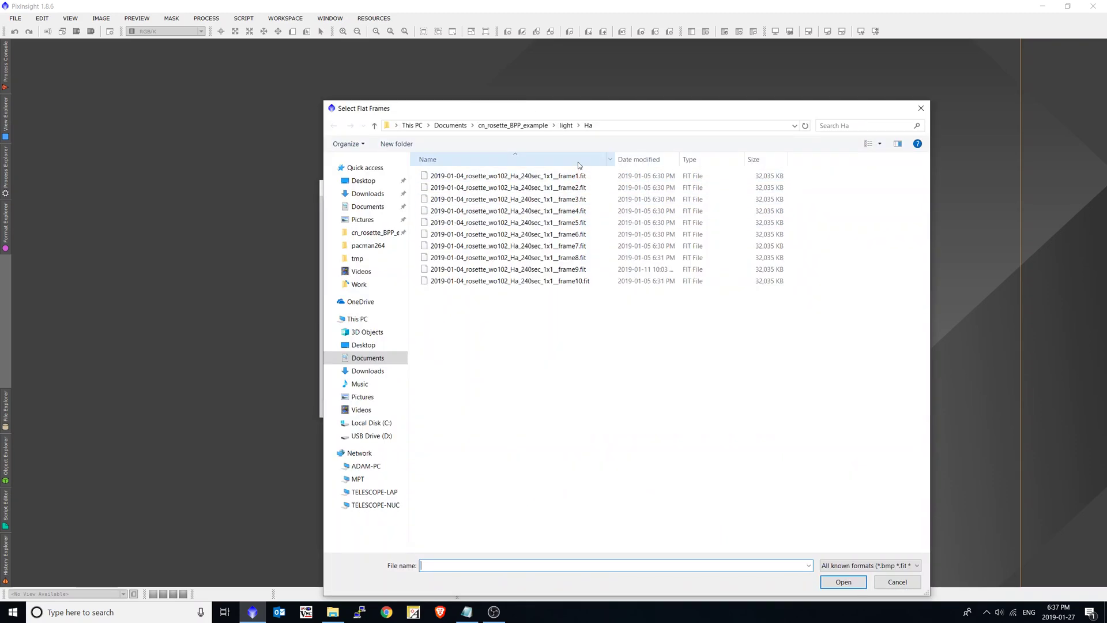
left_click(559, 129)
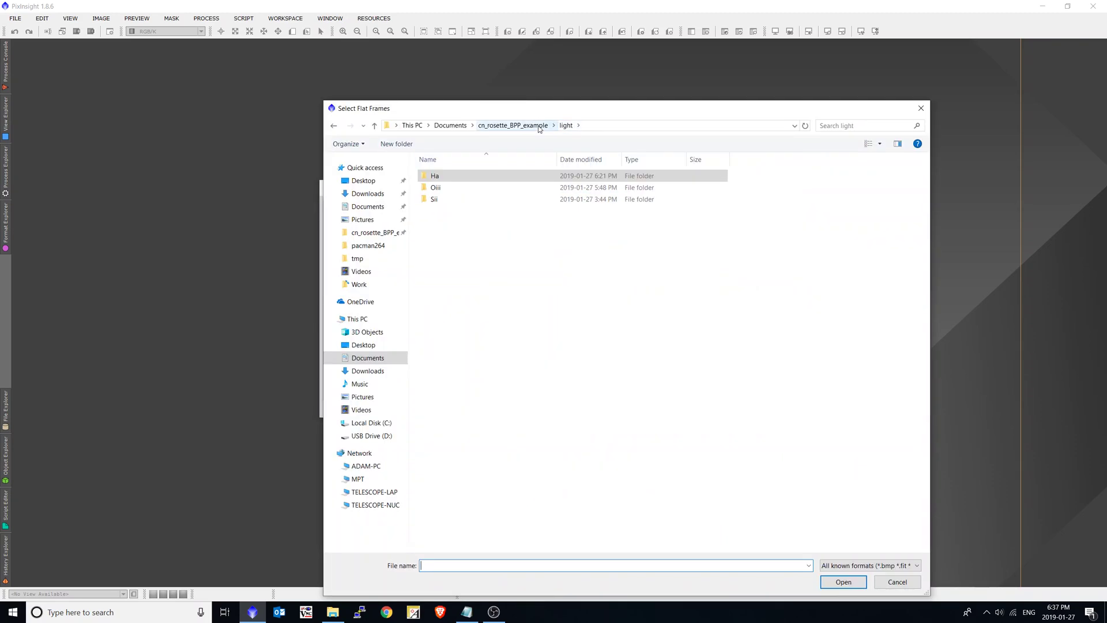
left_click(512, 125)
left_click(459, 189)
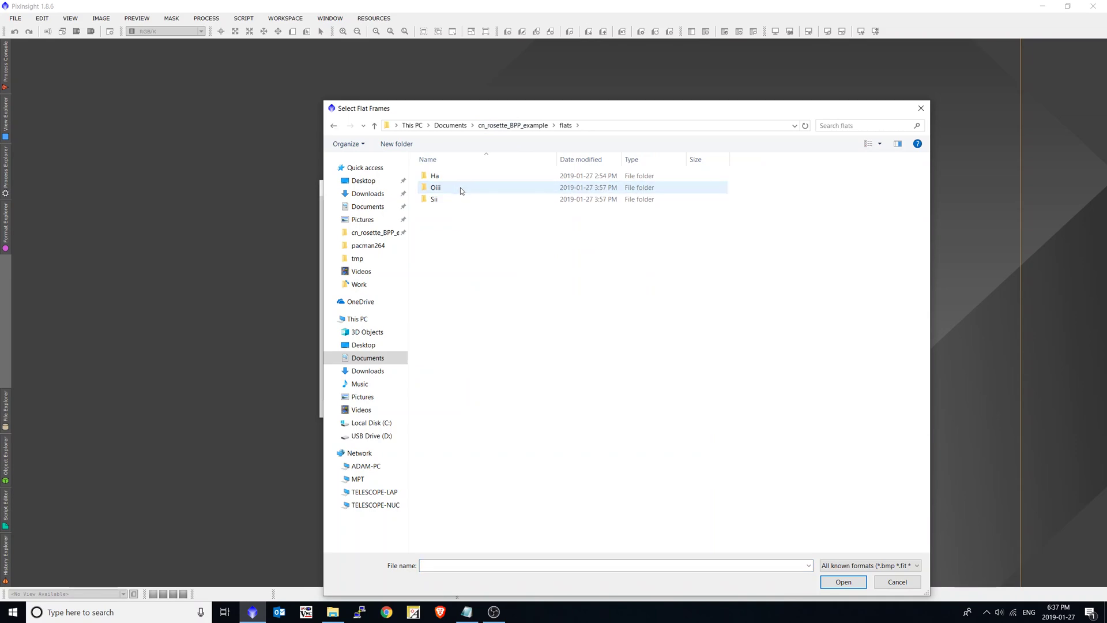
double_click(460, 188)
double_click(457, 177)
left_click(468, 211)
key("ctrl+a")
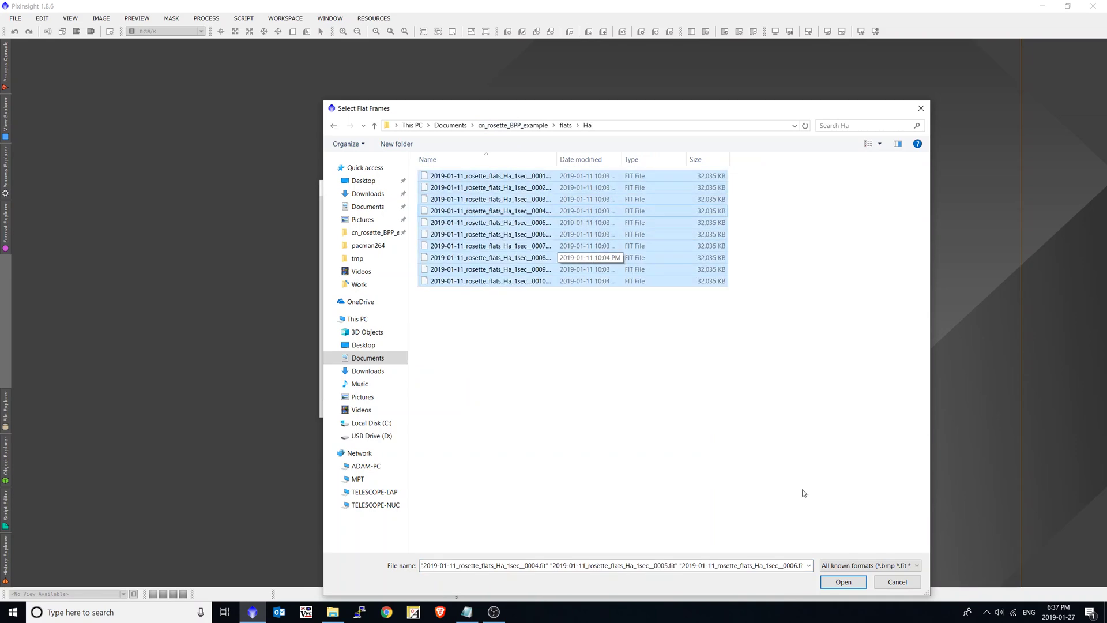
key("Return")
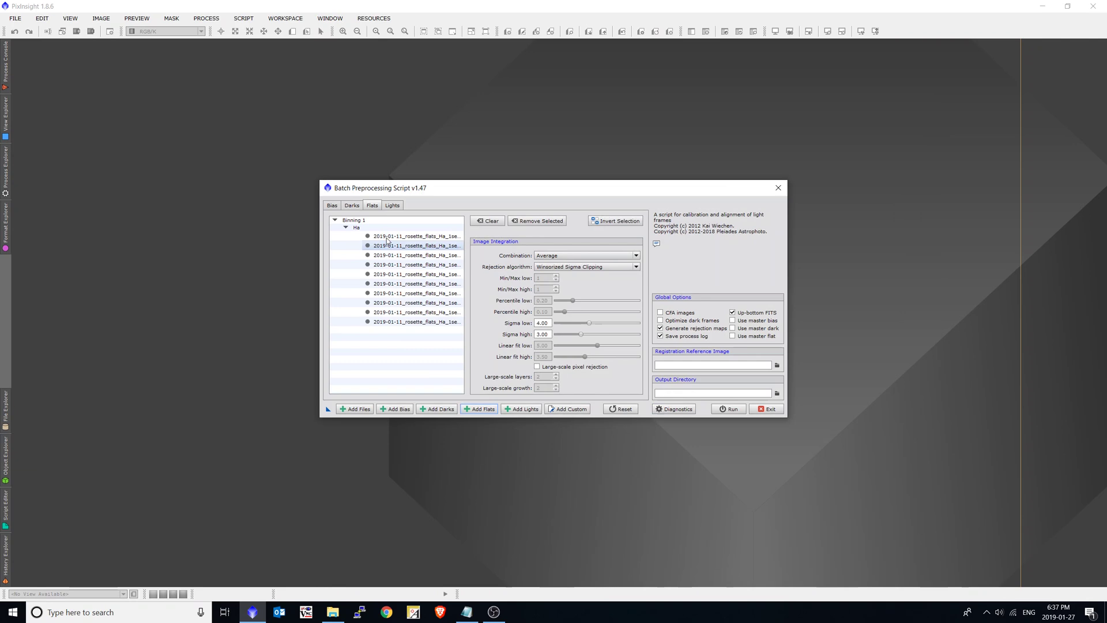
left_click(352, 206)
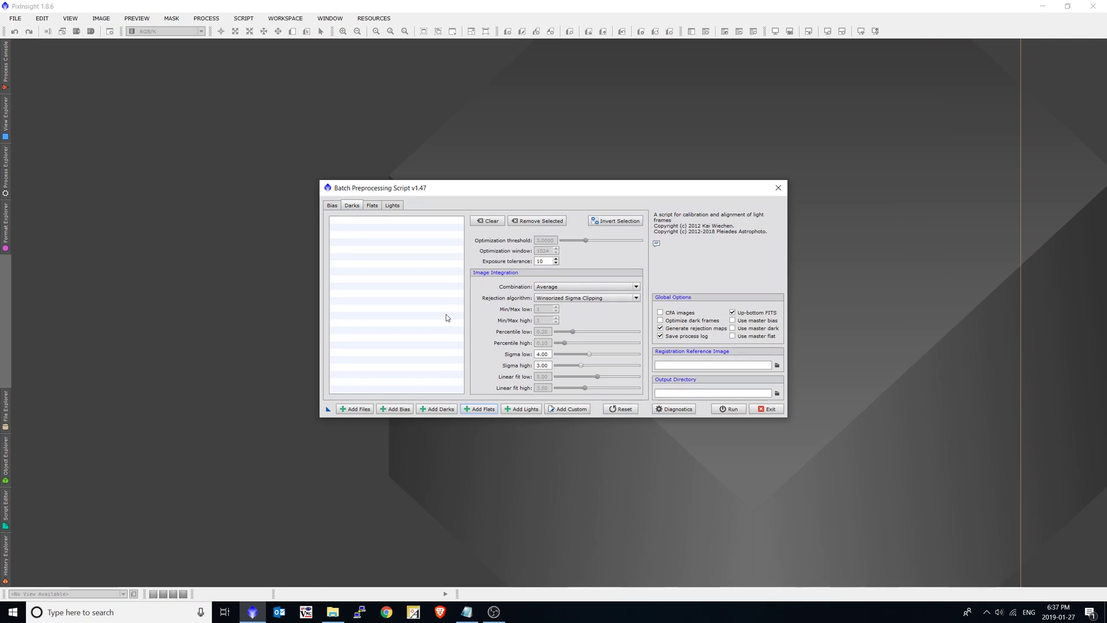
Step: Add all ten 1s dark frames from the darks\1s folder
left_click(436, 413)
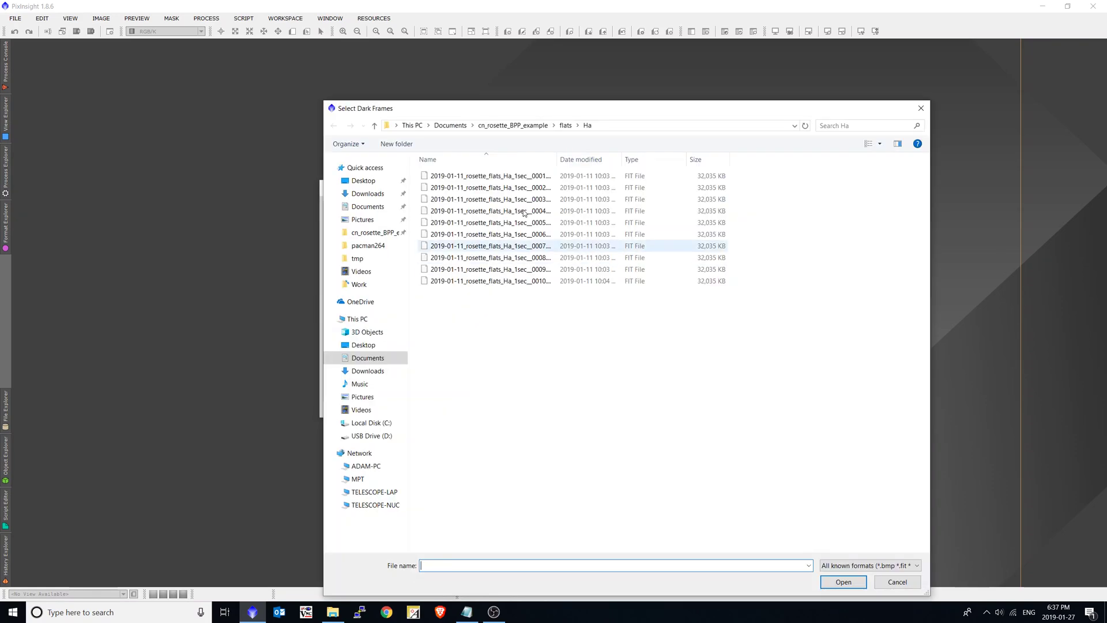
left_click(513, 125)
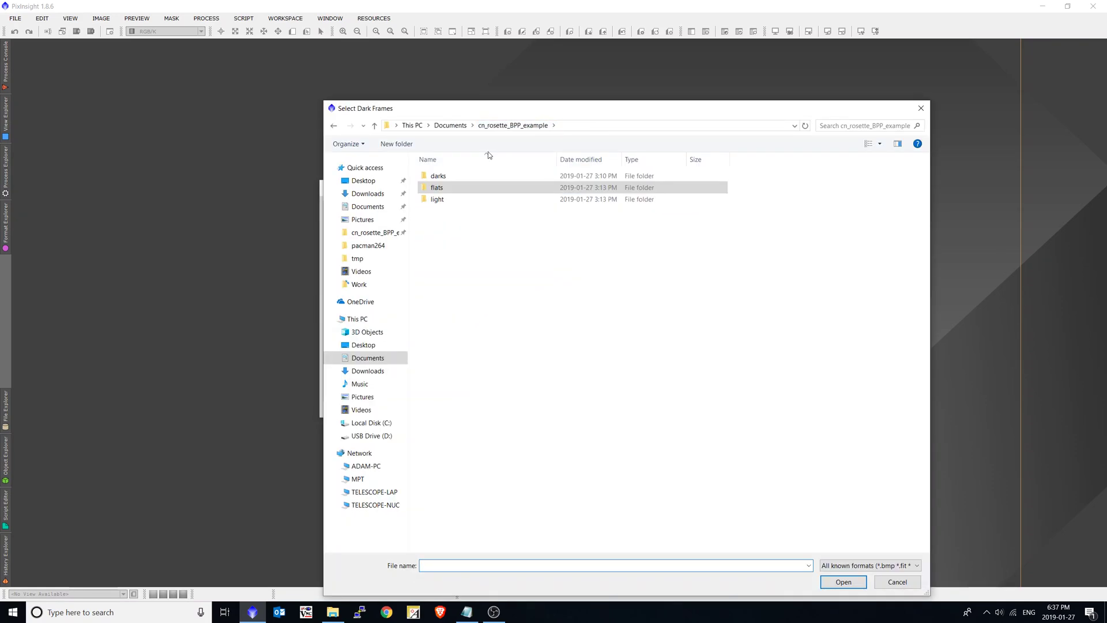
left_click(464, 174)
double_click(465, 174)
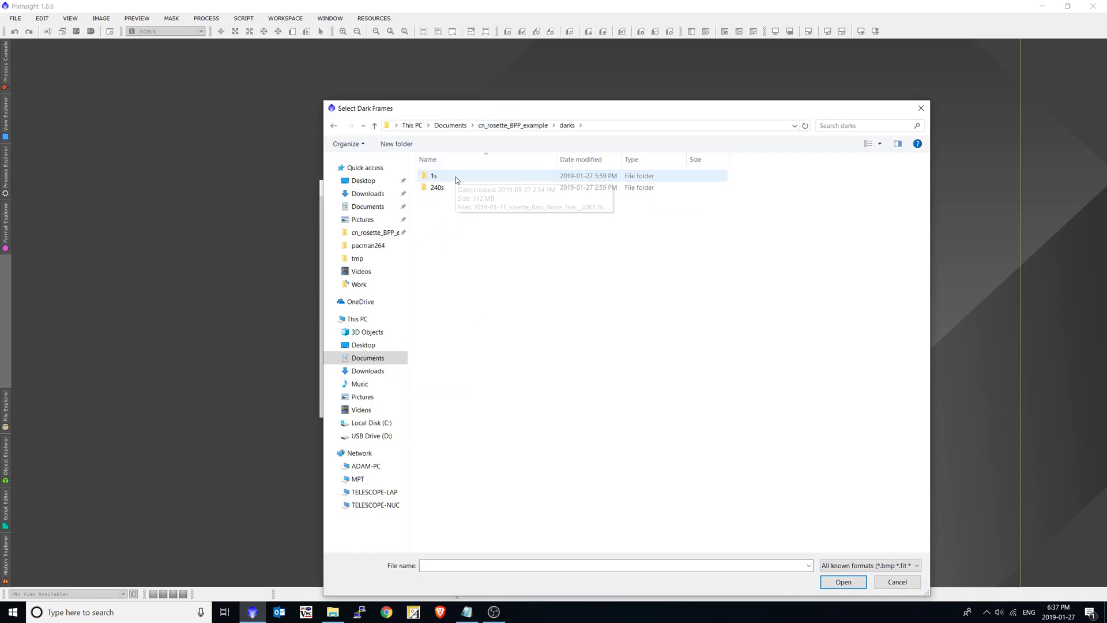
double_click(456, 176)
left_click(476, 223)
key("ctrl+a")
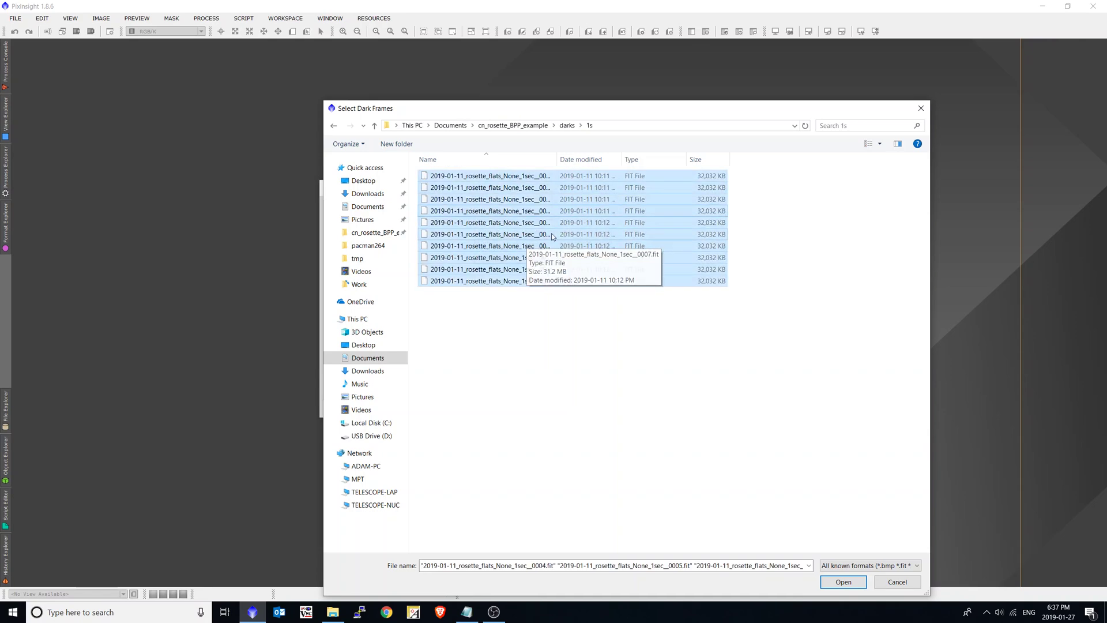
left_click(843, 582)
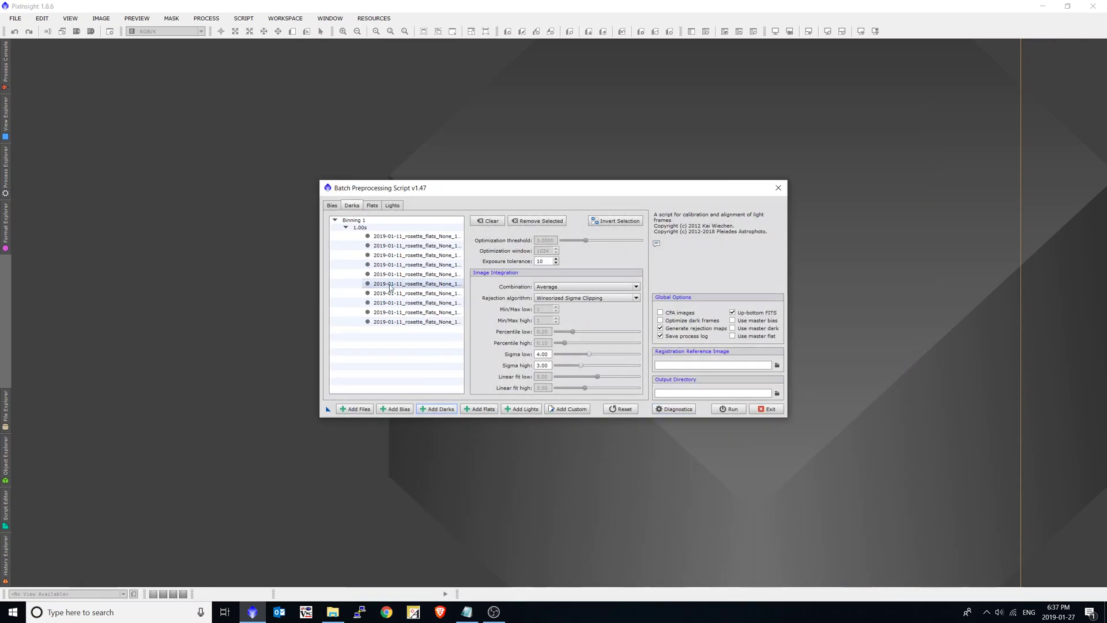
Step: Add all eight 240s dark frames from the darks\240s folder
left_click(439, 409)
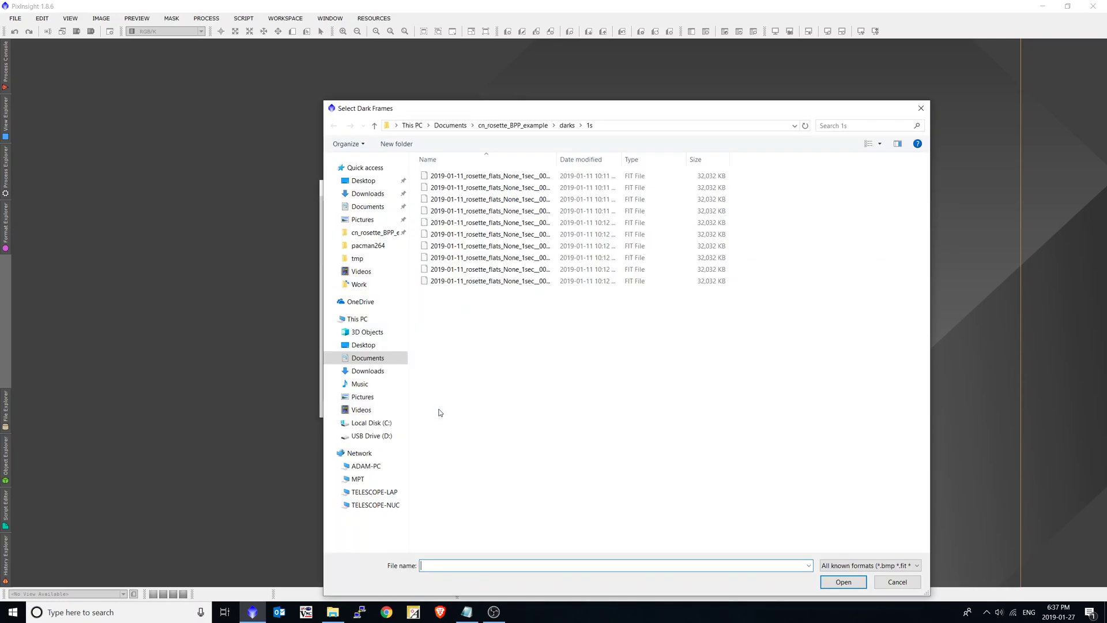
left_click(568, 126)
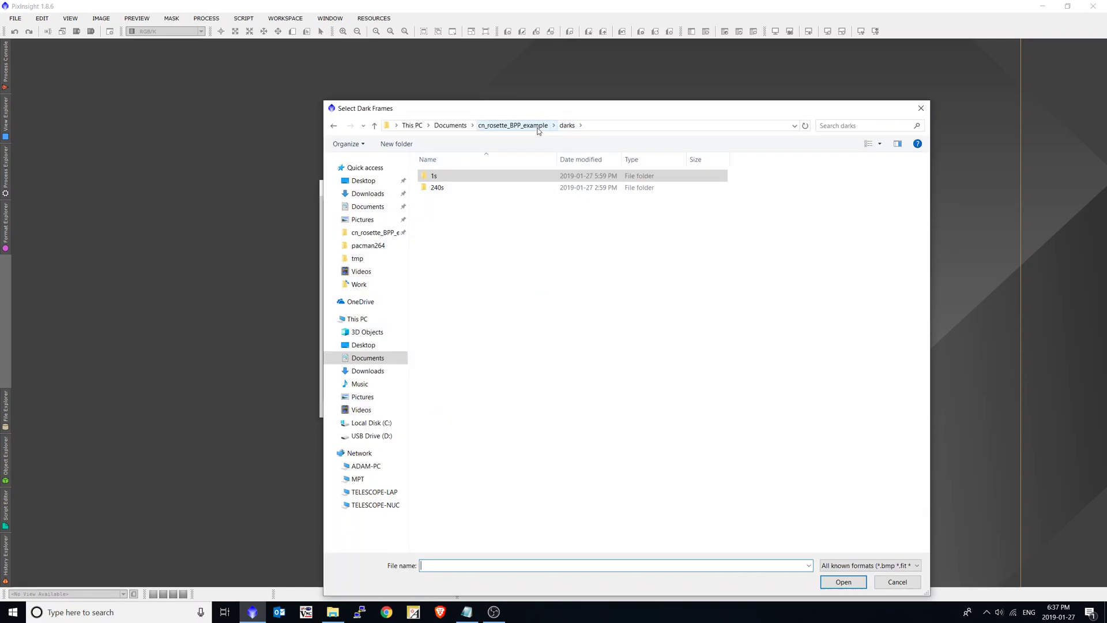
double_click(441, 189)
left_click(487, 199)
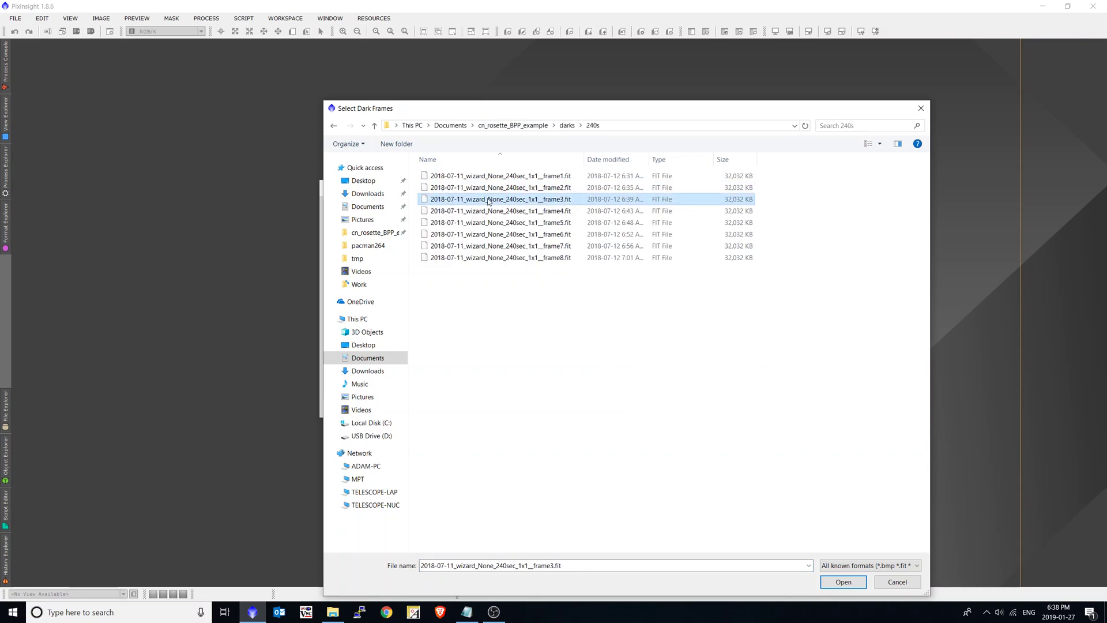
key("ctrl+a")
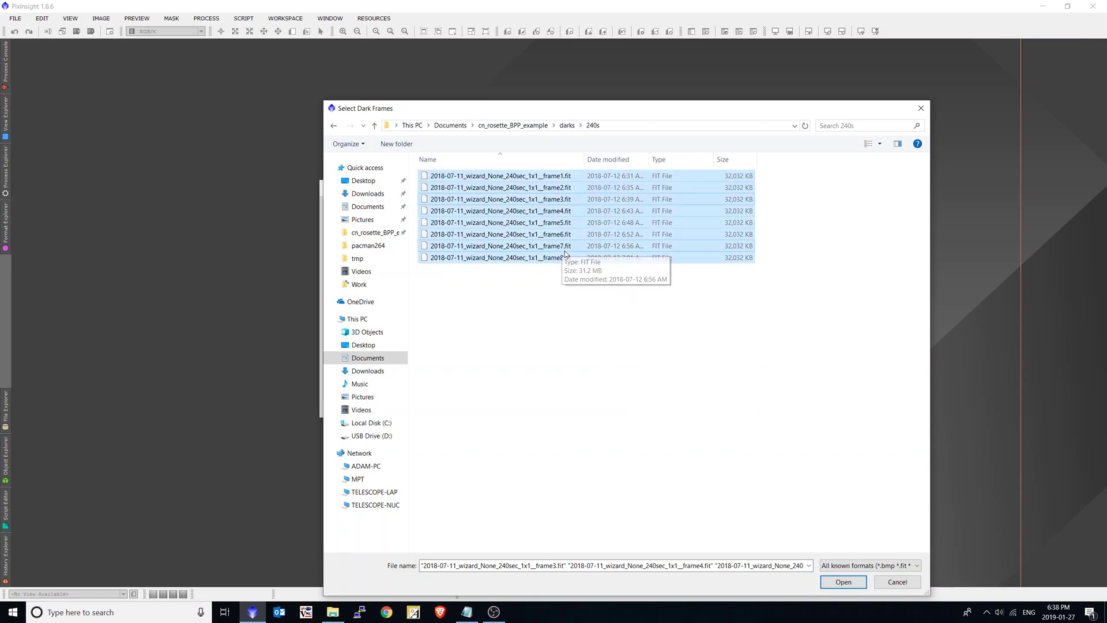
left_click(843, 582)
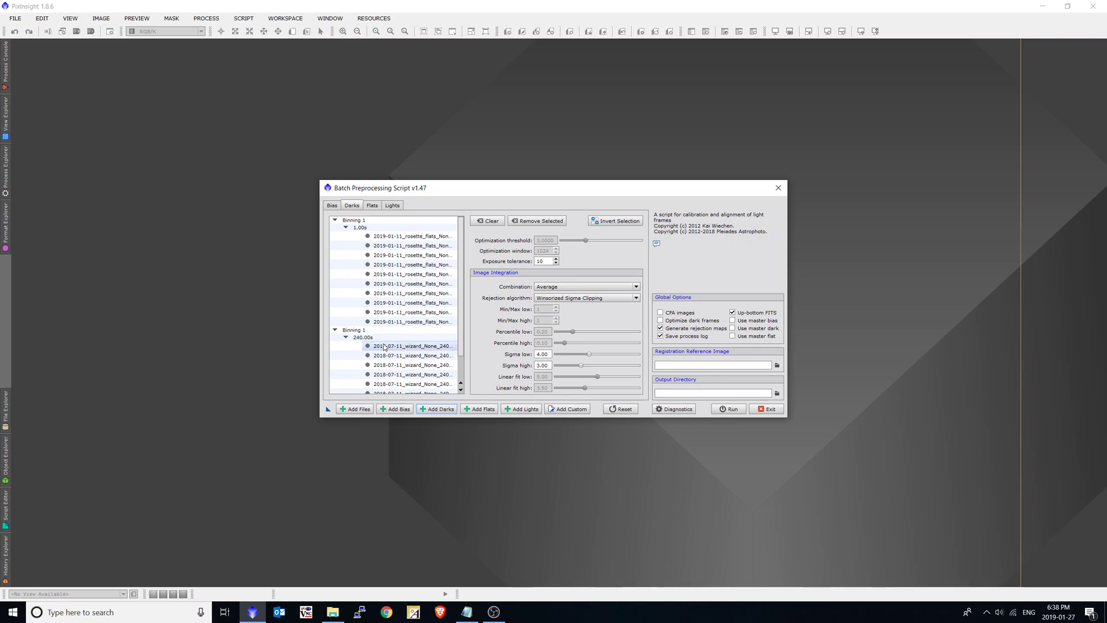
Step: Review the 1.00s and 240.00s dark groups, finishing on the Ha flats list
scroll(395, 350, "down", 1)
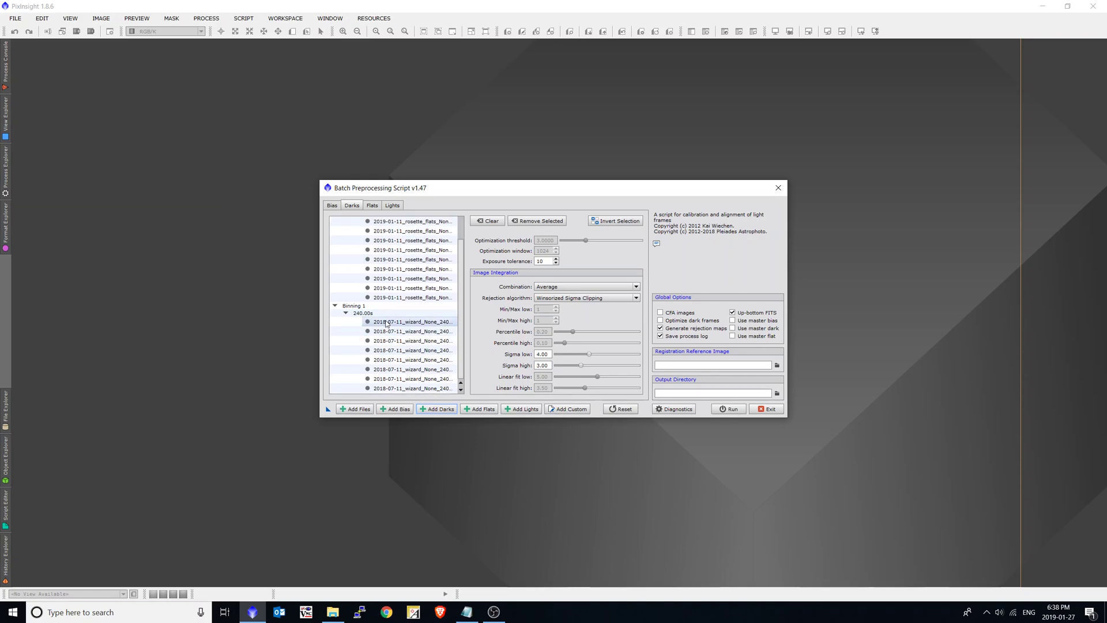
scroll(394, 300, "up", 1)
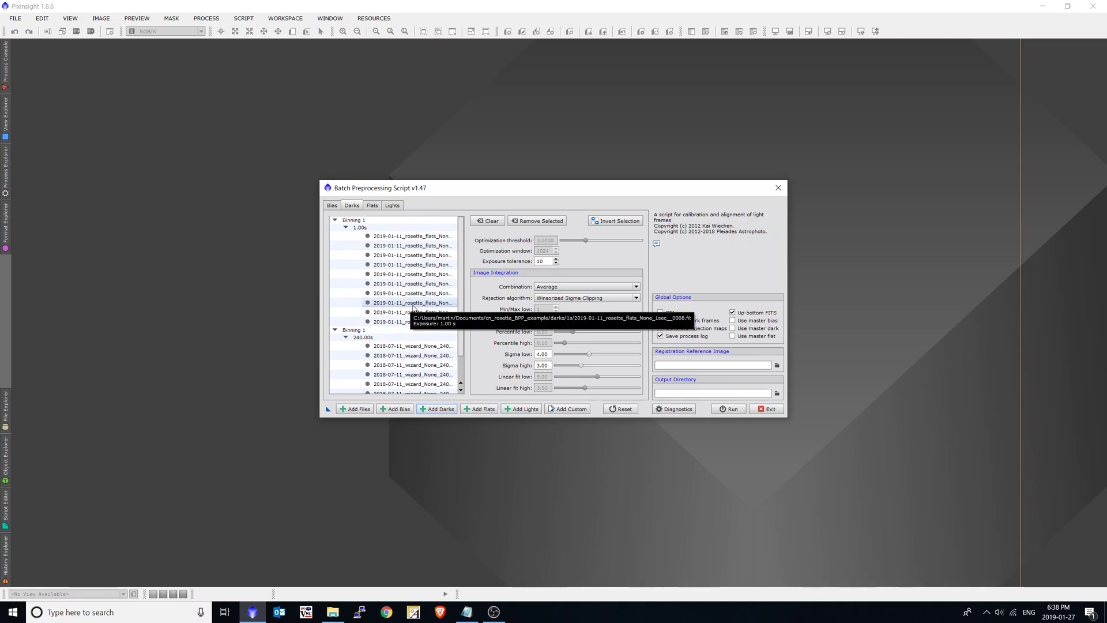
left_click(372, 205)
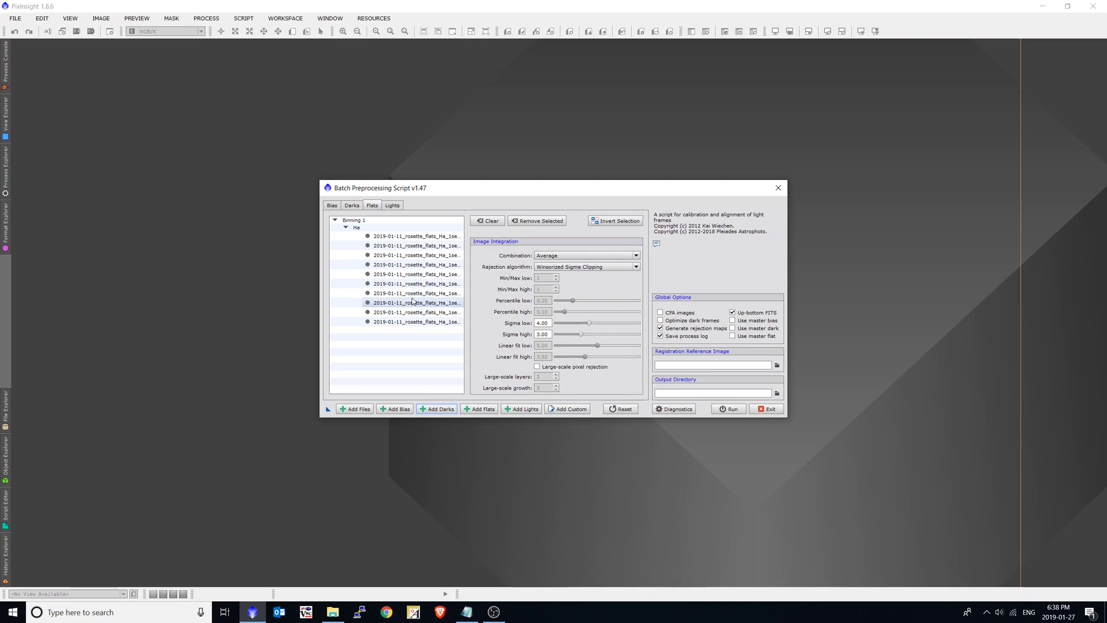
left_click(353, 206)
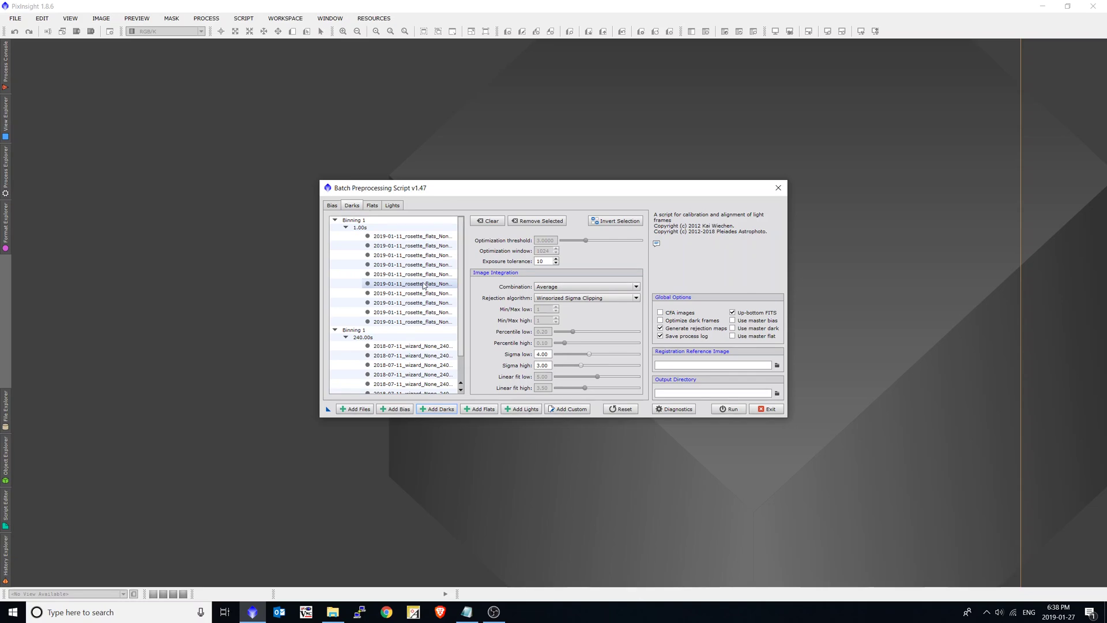
left_click(372, 206)
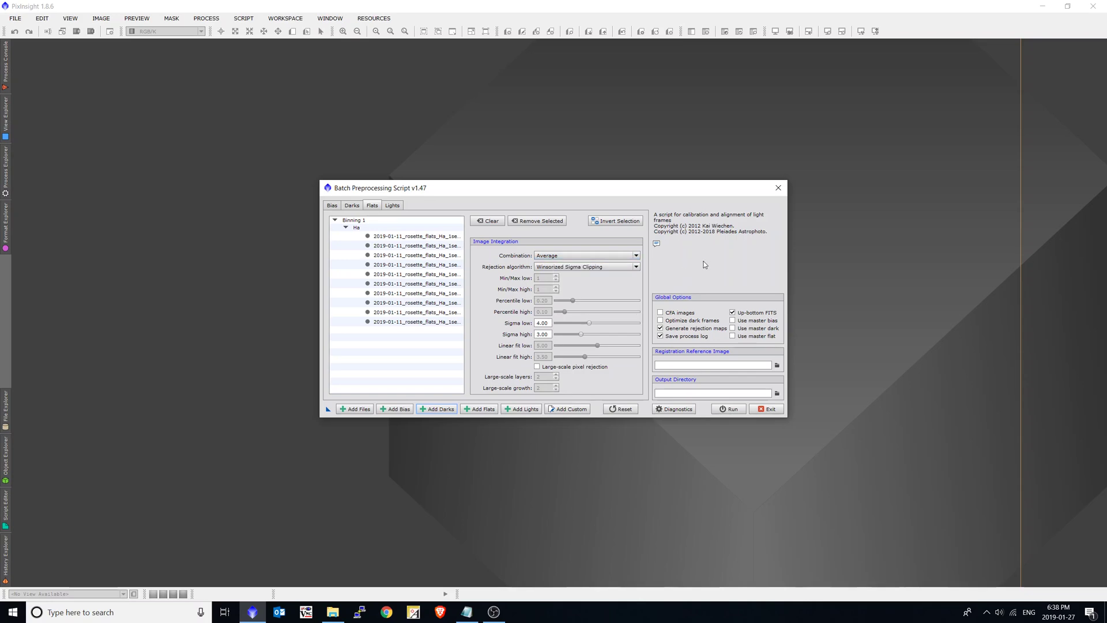
Step: Show the ten Ha 240sec lights and read the Global Options tooltips
left_click(399, 208)
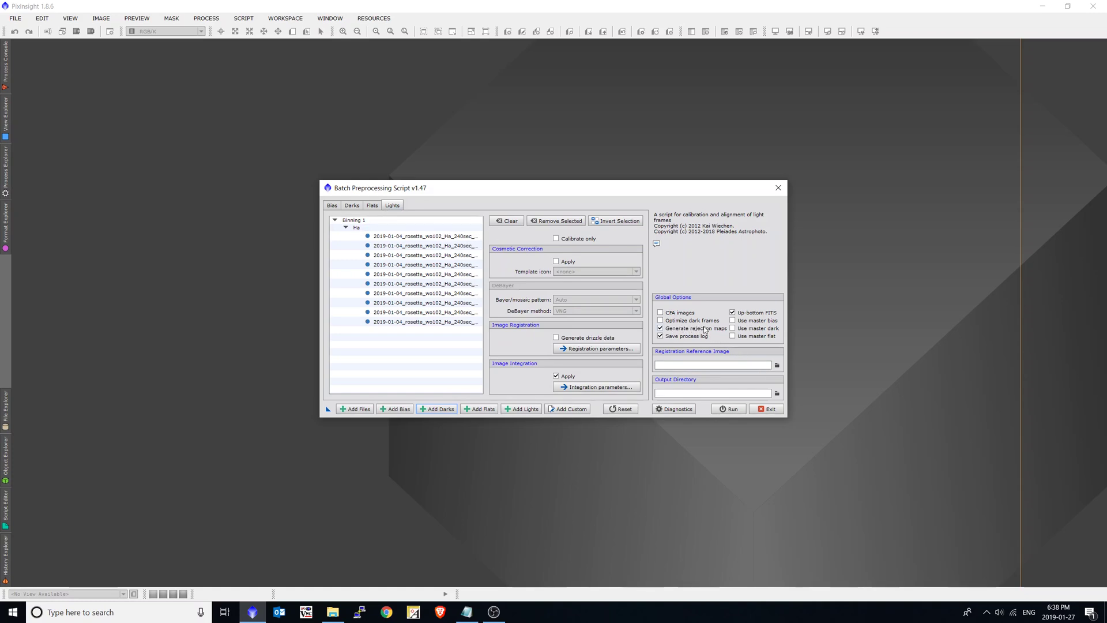
mouse_move(676, 324)
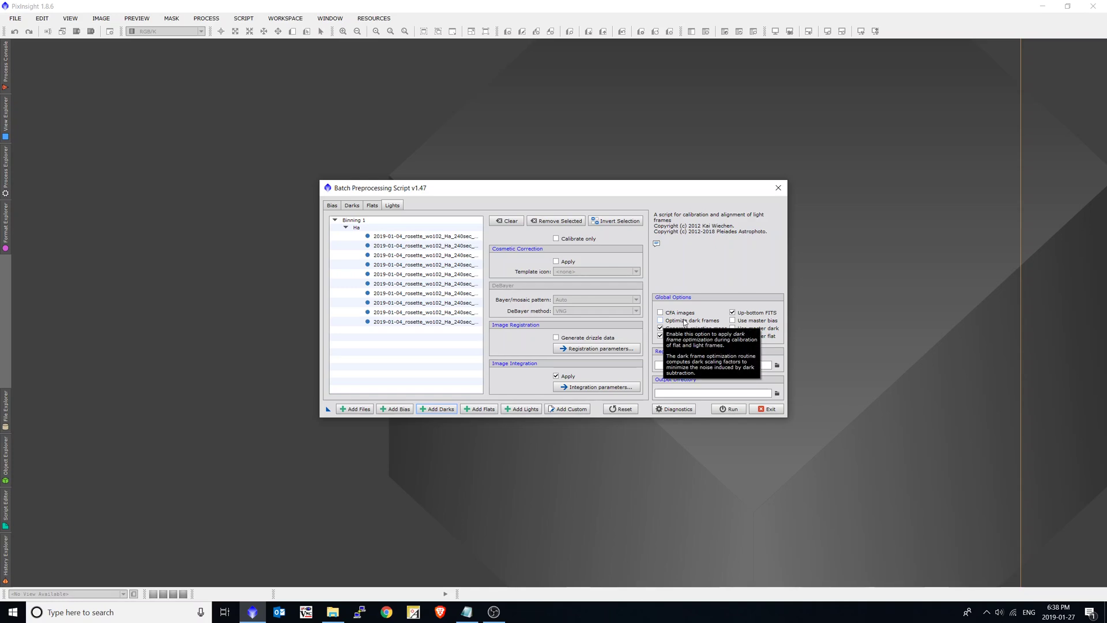
mouse_move(719, 317)
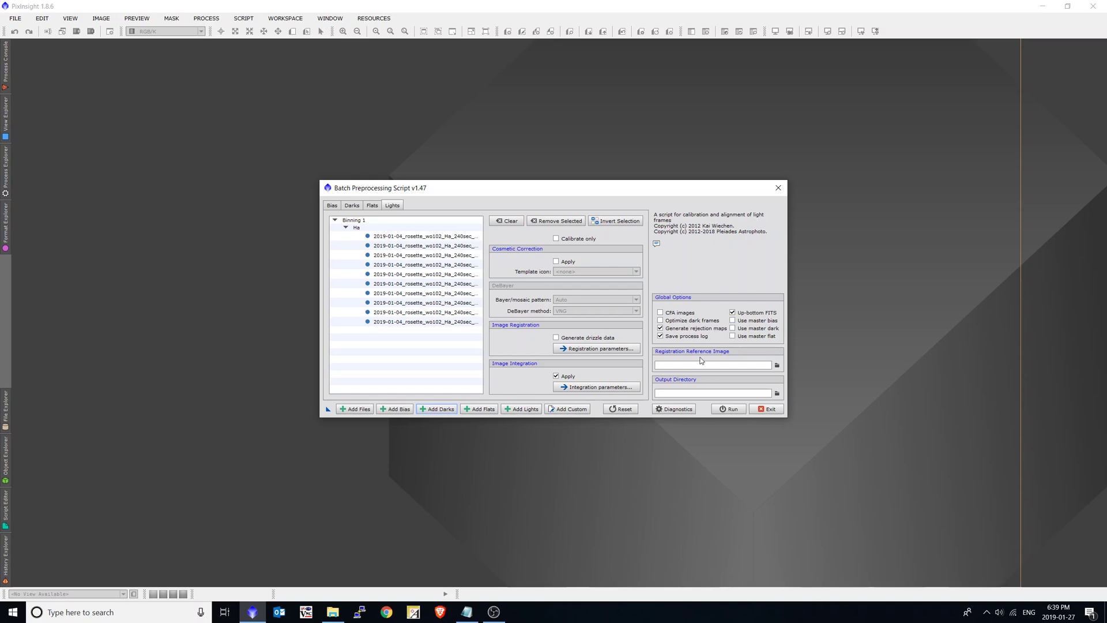
Step: Set light\Ha\frame1.fit as the registration reference image
left_click(777, 365)
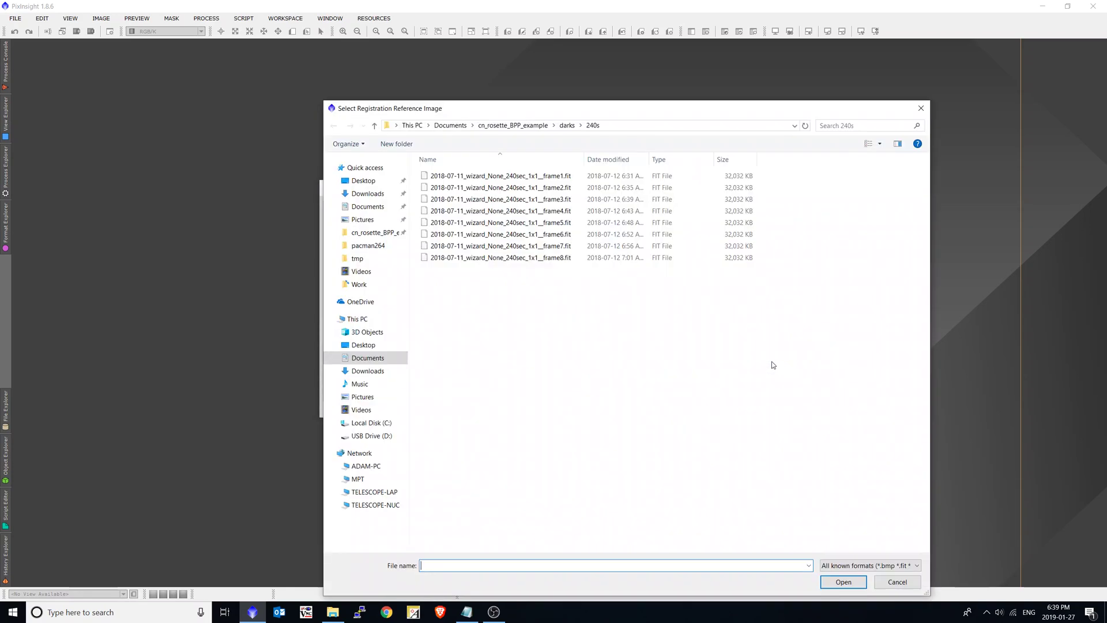
left_click(507, 125)
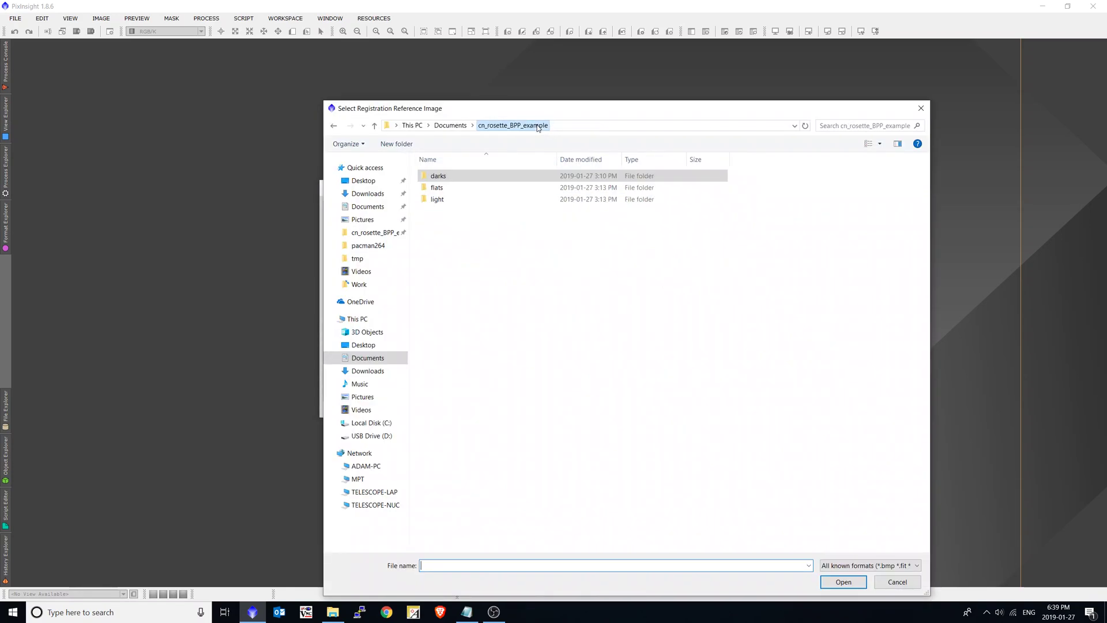
left_click(466, 202)
double_click(466, 202)
double_click(450, 177)
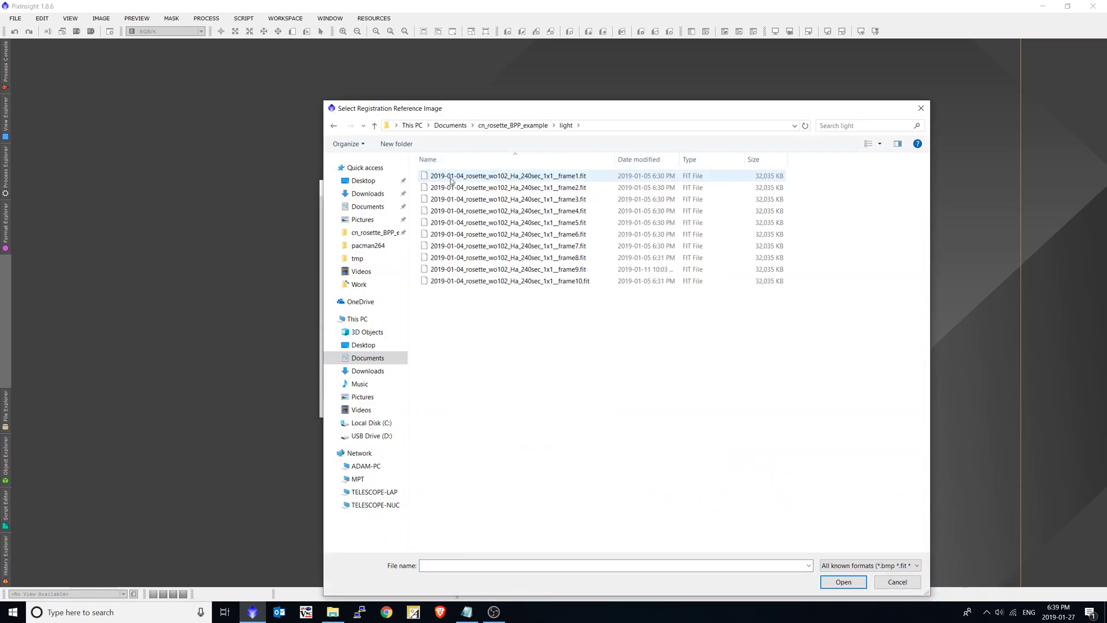
left_click(551, 176)
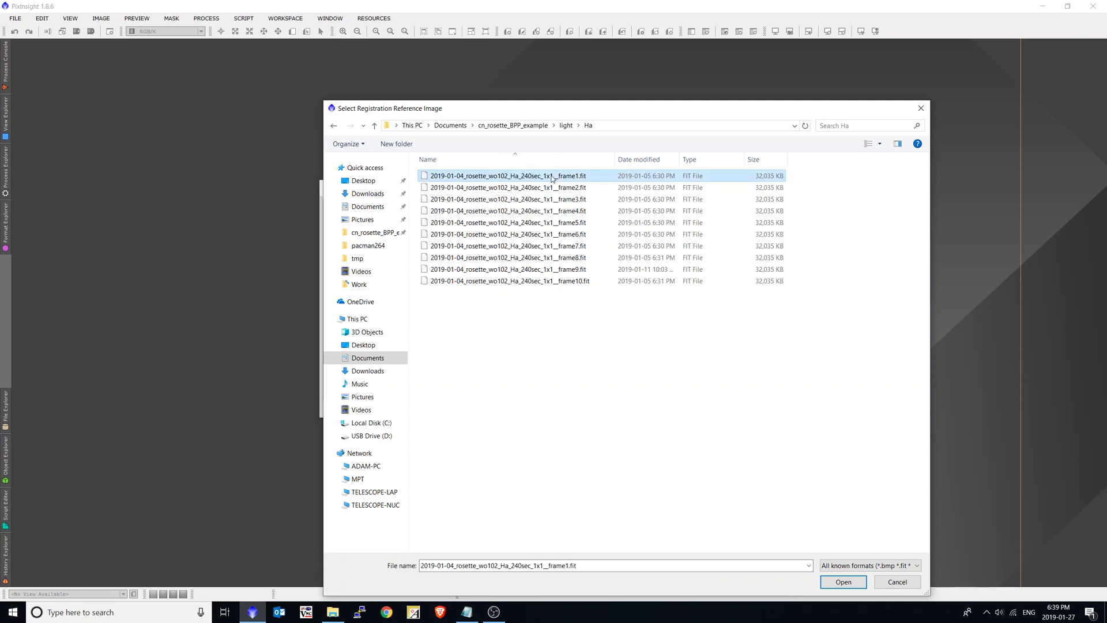
double_click(551, 177)
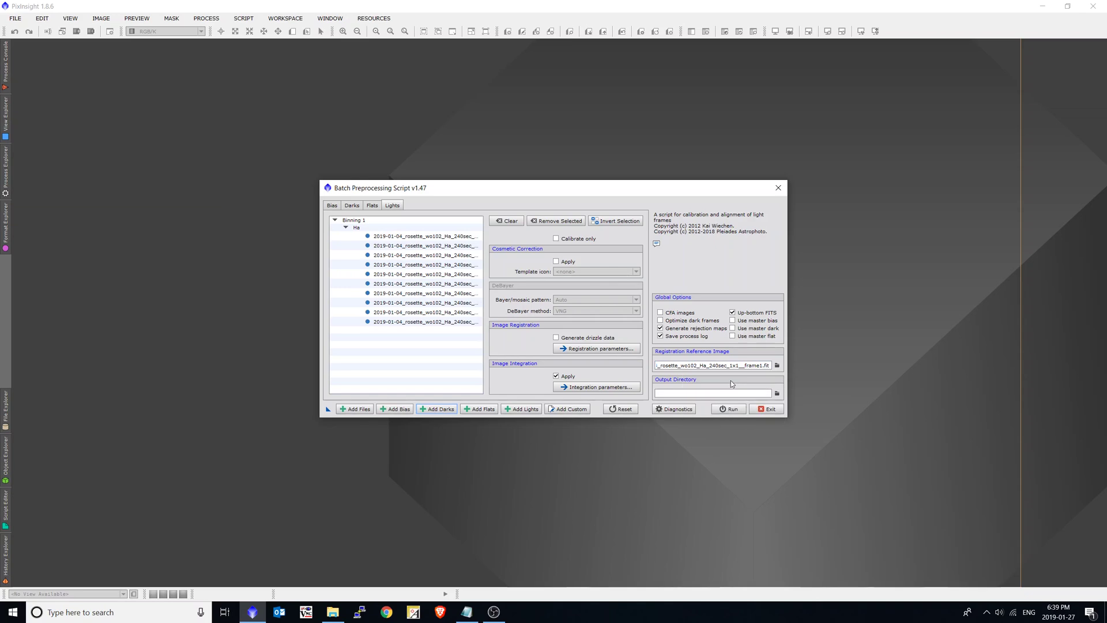
Step: Make a new folder 'pi' in cn_rosette_BPP_example and select it as the output directory
left_click(777, 394)
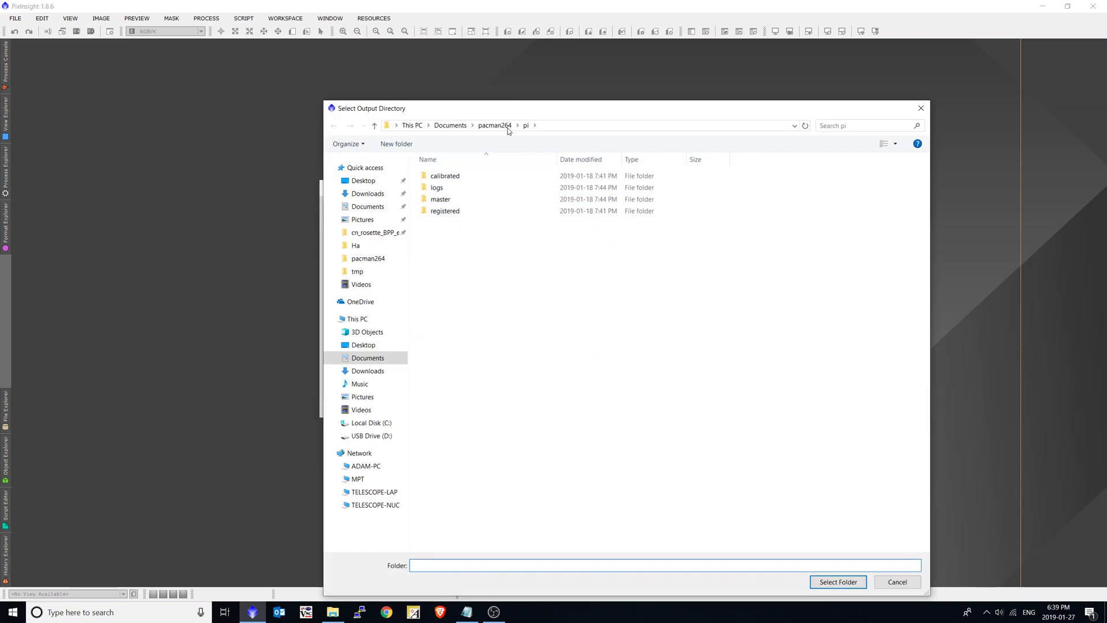
left_click(404, 234)
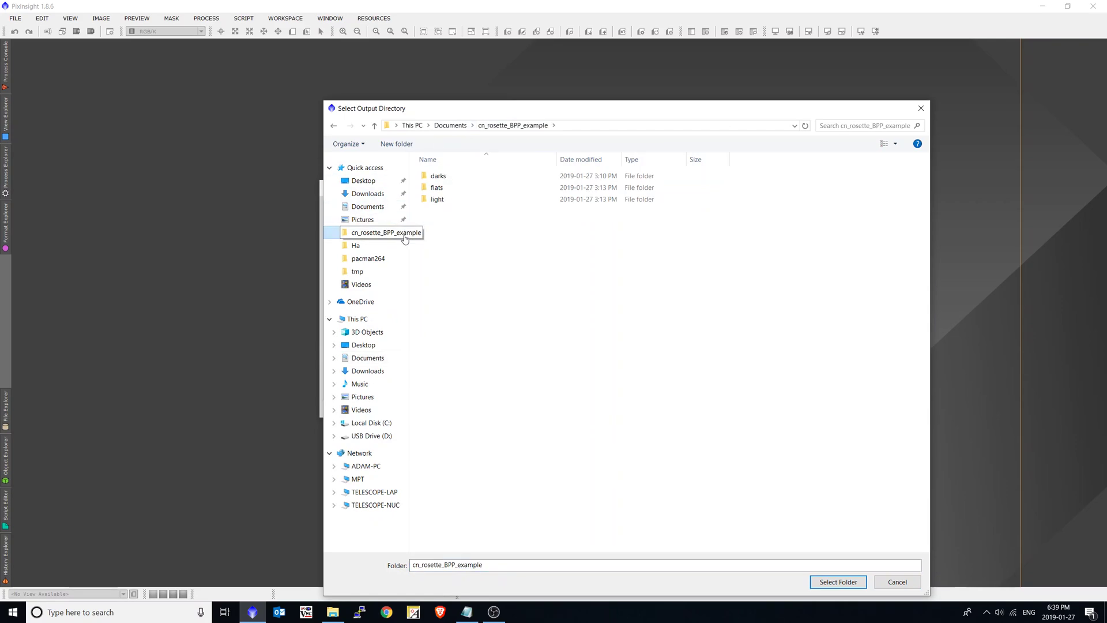
right_click(461, 257)
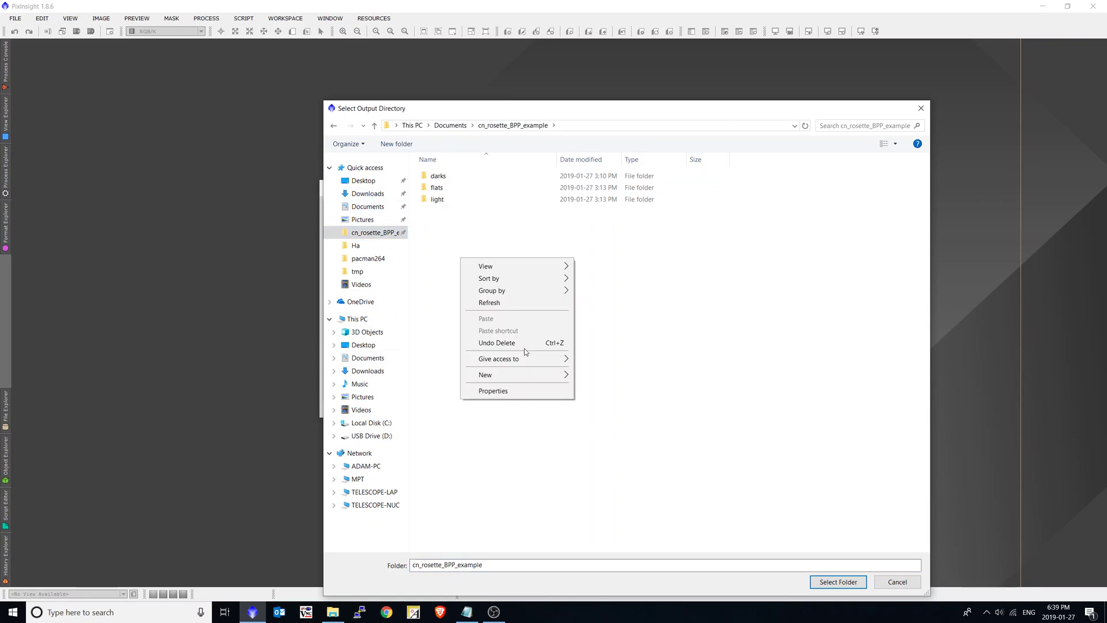
mouse_move(531, 375)
left_click(599, 376)
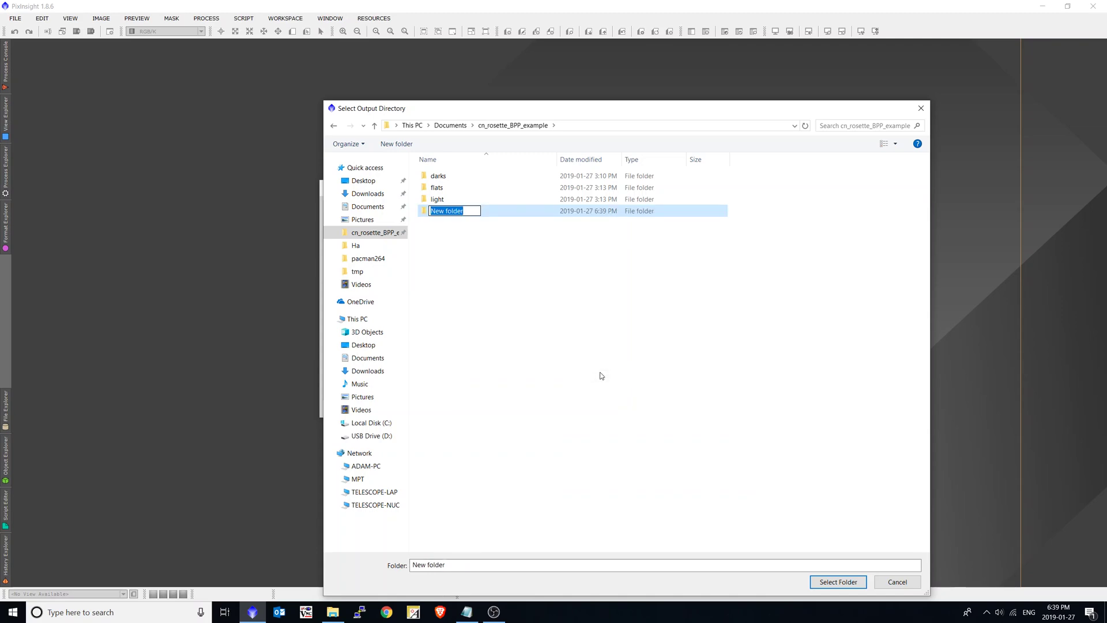
type("pi")
key("Return")
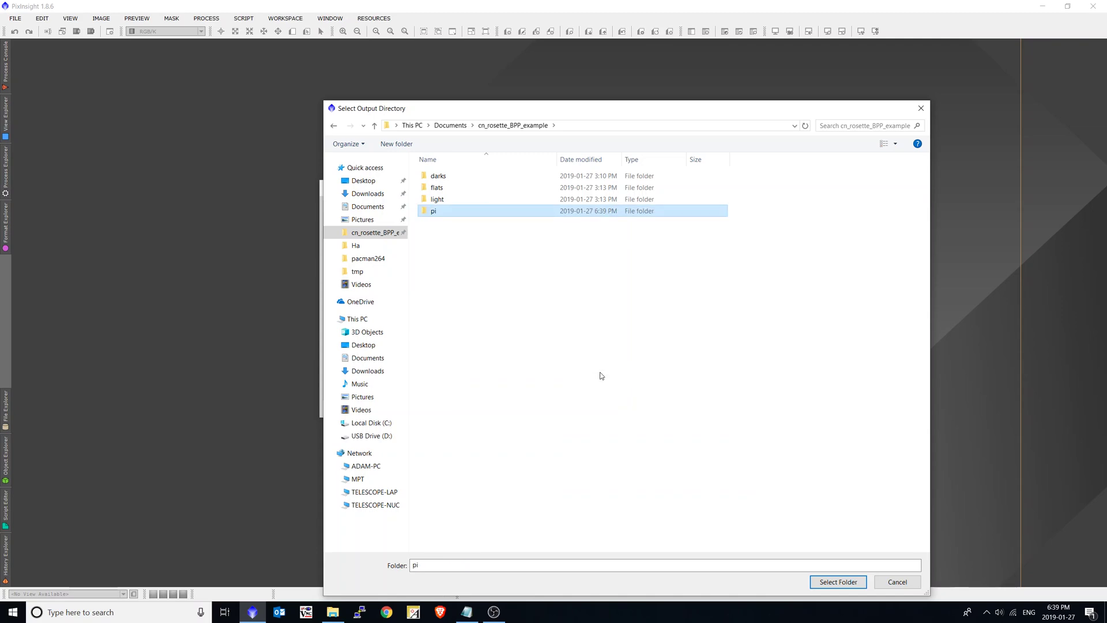
key("Return")
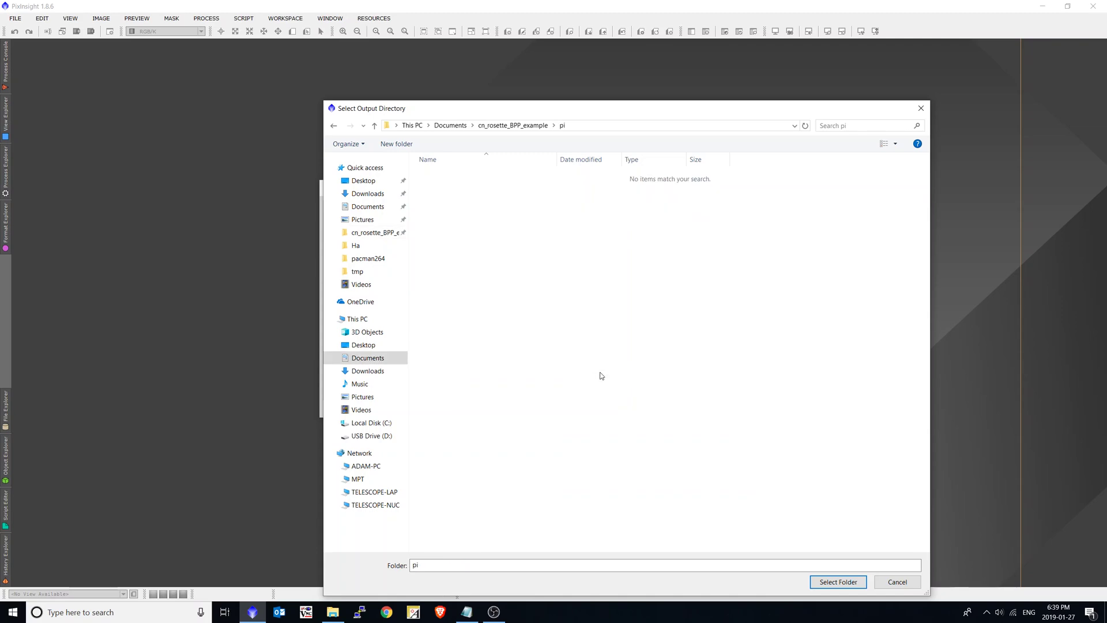
left_click(852, 583)
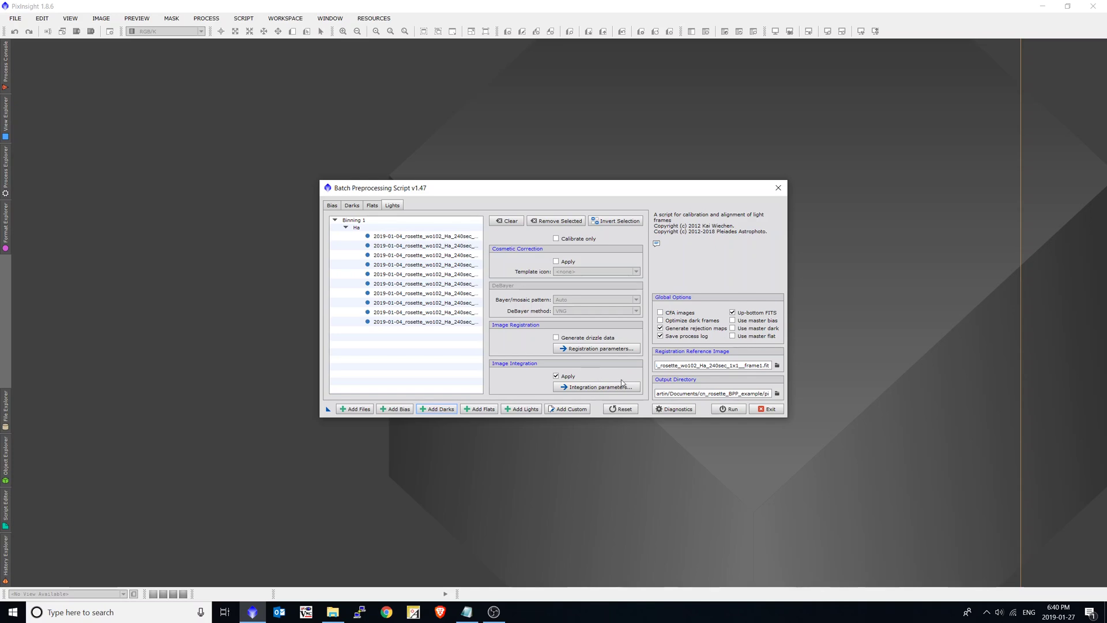
Step: Run Diagnostics and dismiss its single warning that no bias frames are selected
left_click(674, 409)
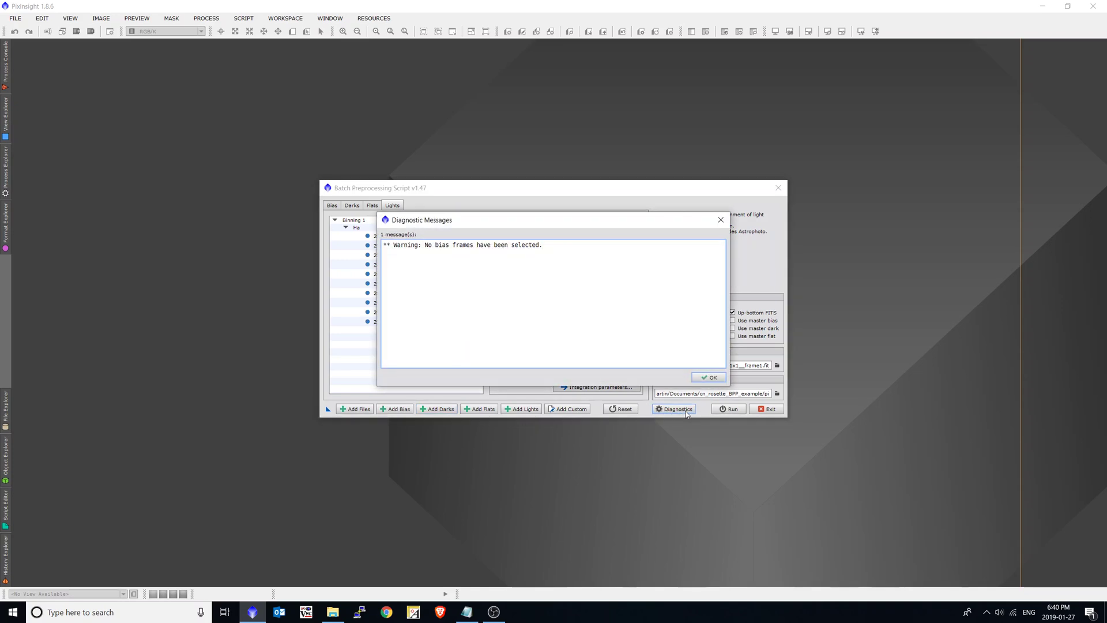
left_click_drag(610, 222, 619, 342)
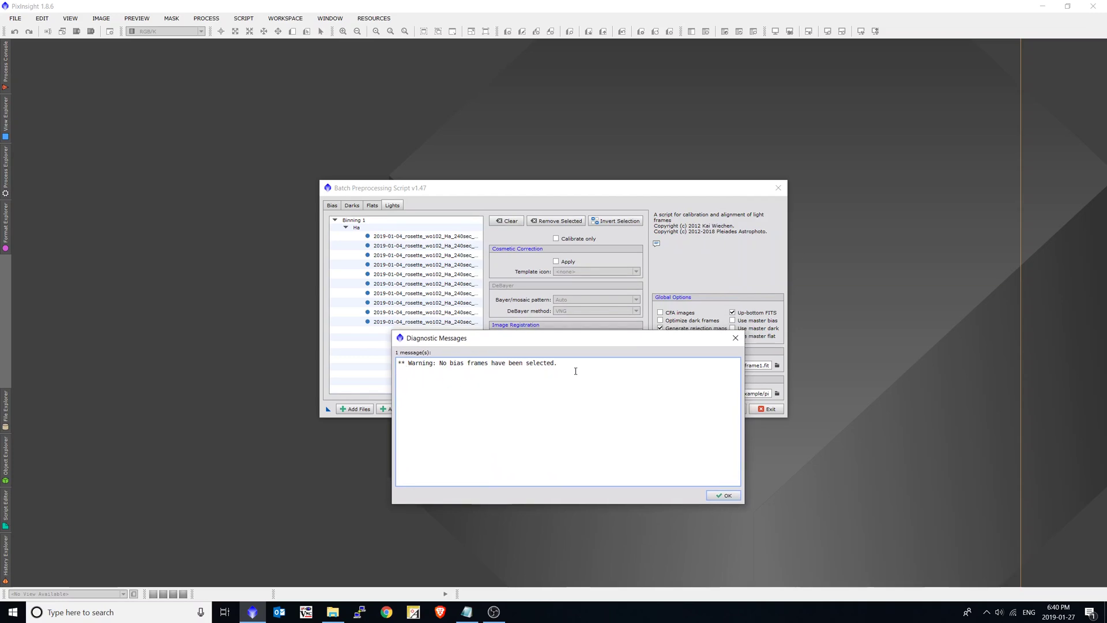
left_click_drag(574, 371, 382, 362)
left_click(460, 374)
left_click(719, 497)
left_click(721, 496)
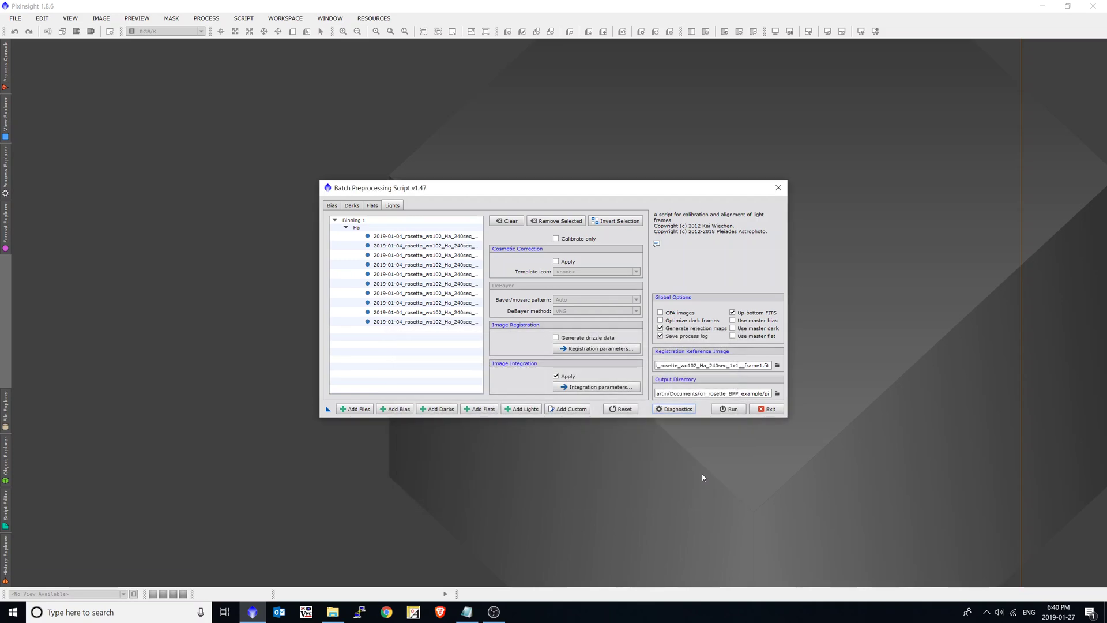
Step: Run the batch despite missing bias, save a Process01 workspace icon, and exit the script
left_click(729, 409)
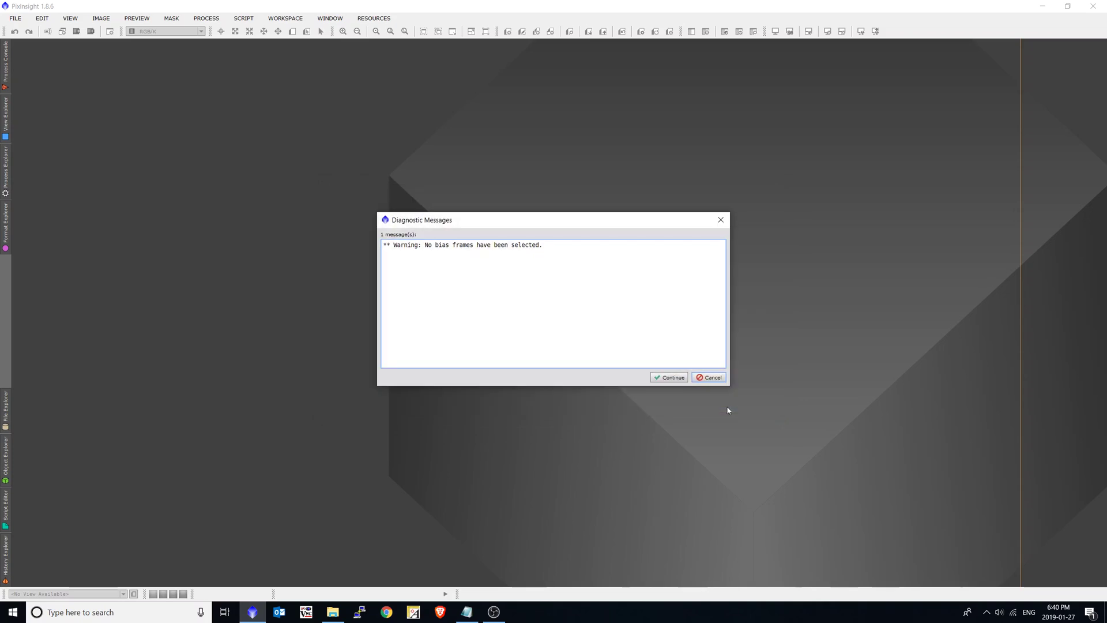
left_click(670, 377)
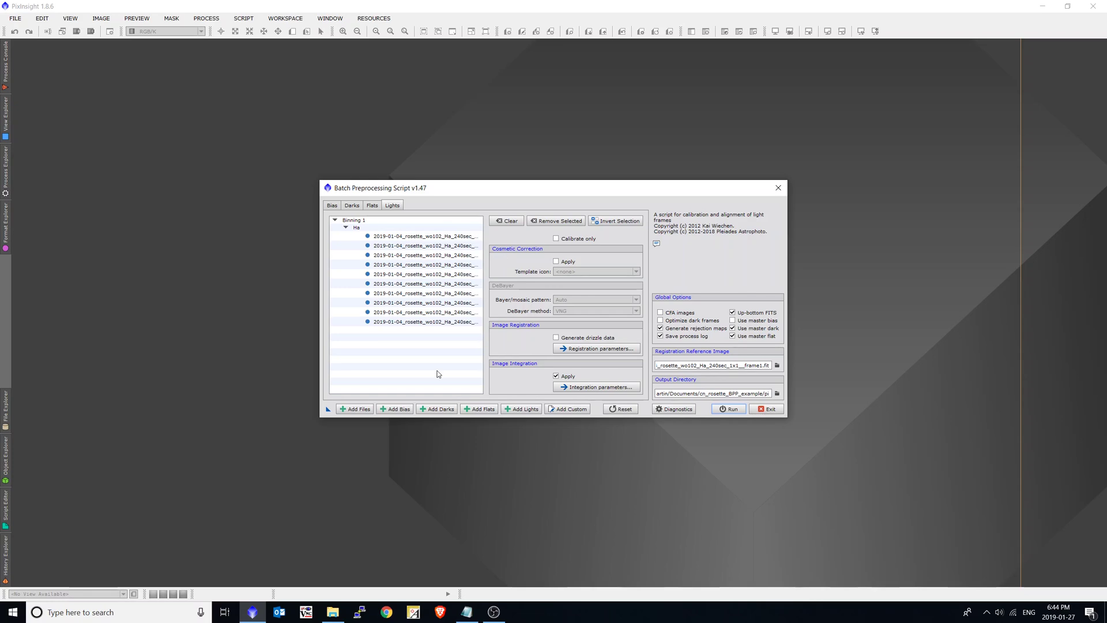
left_click_drag(328, 409, 26, 88)
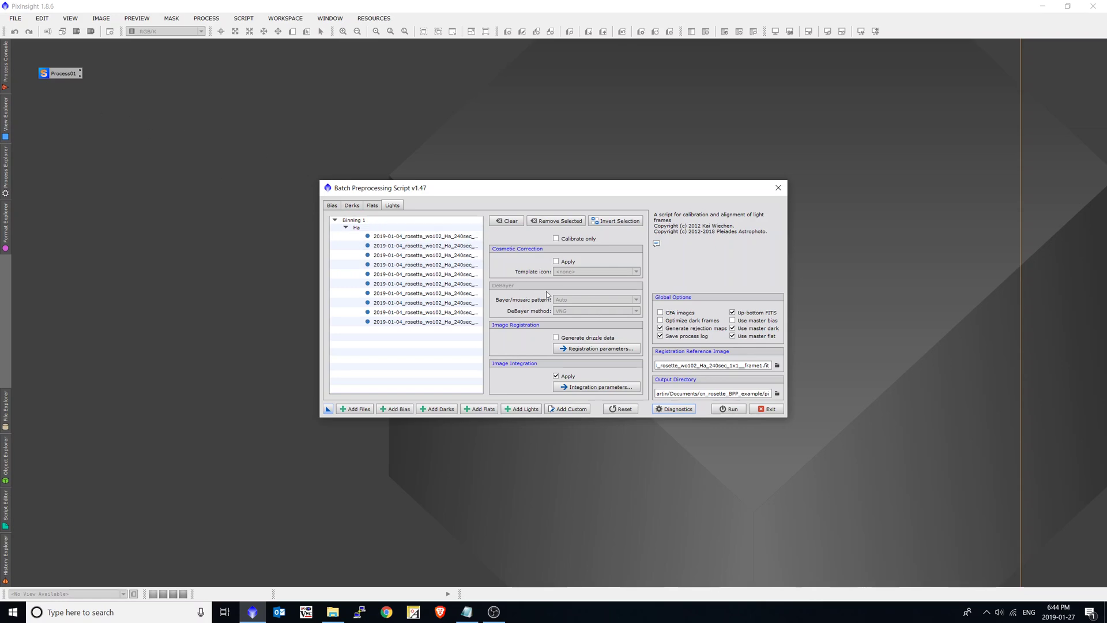
left_click(766, 409)
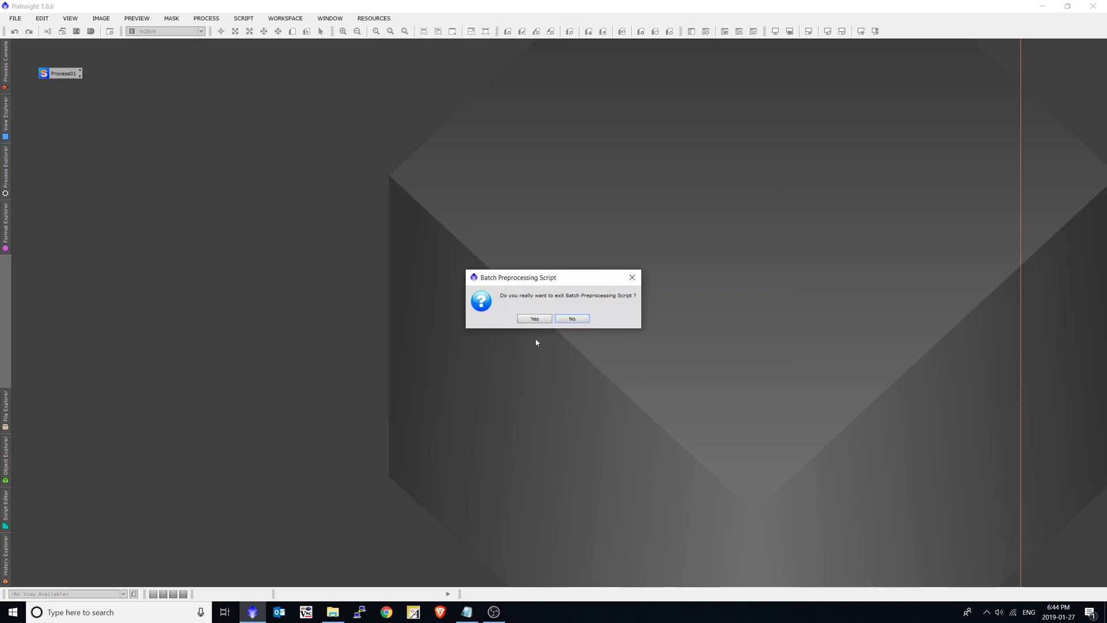
left_click(524, 319)
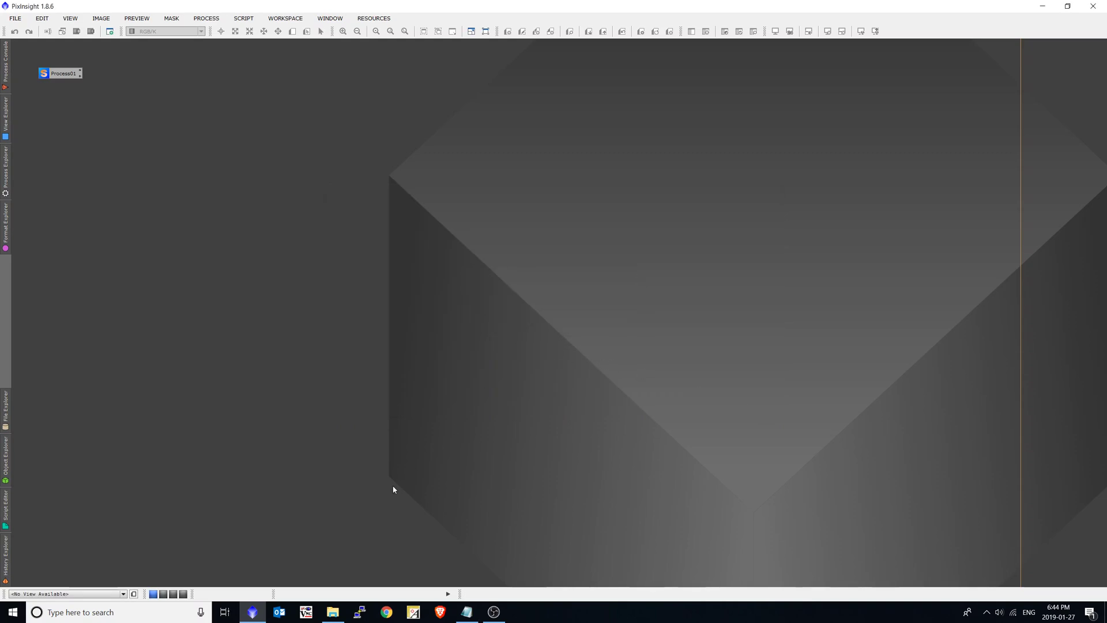
Step: Browse the calibrated flat and light frames under pi\calibrated, then go back to pi
left_click(335, 607)
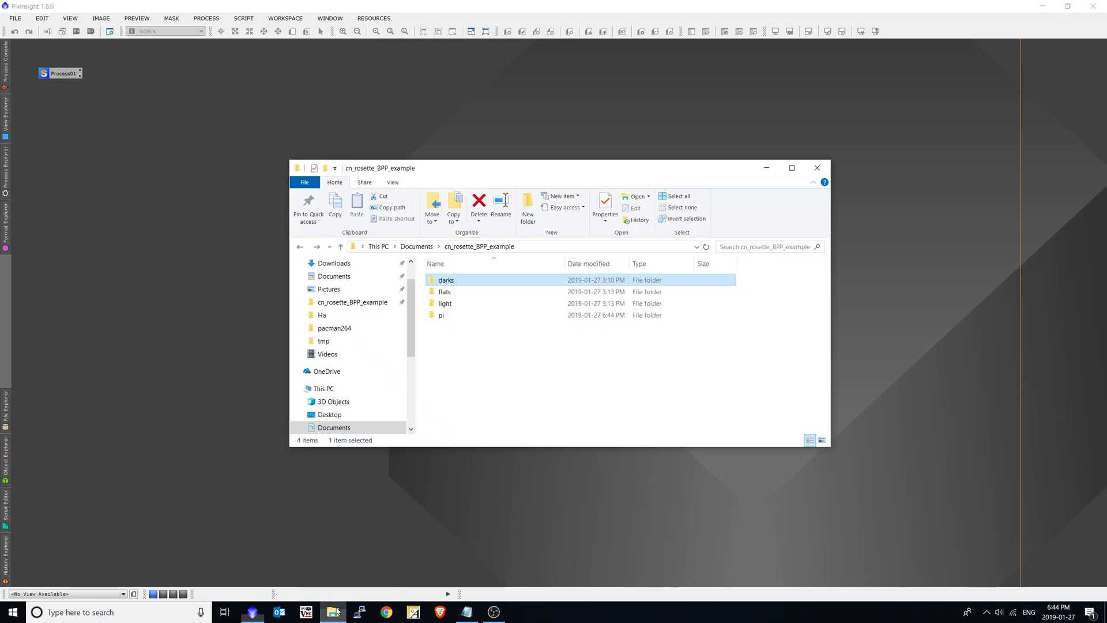
double_click(458, 316)
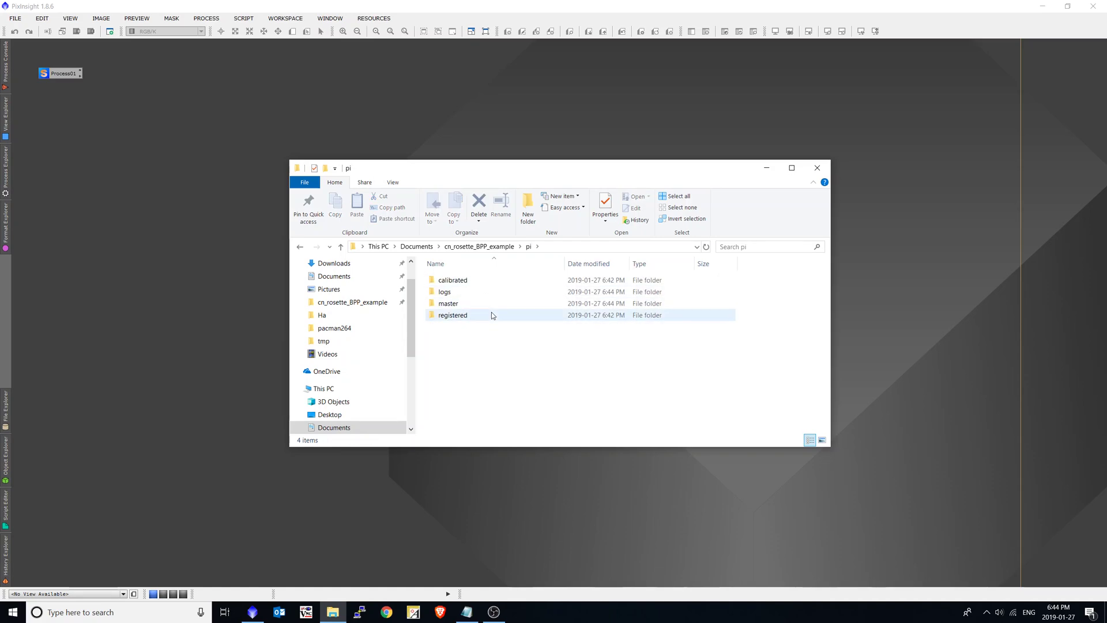
mouse_move(492, 316)
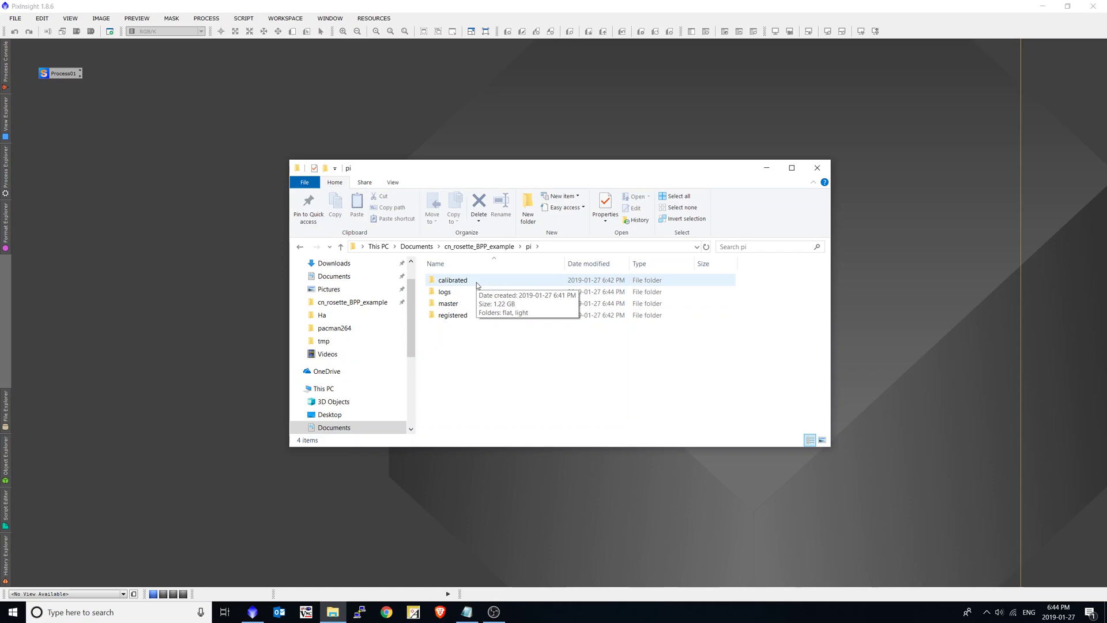
double_click(478, 285)
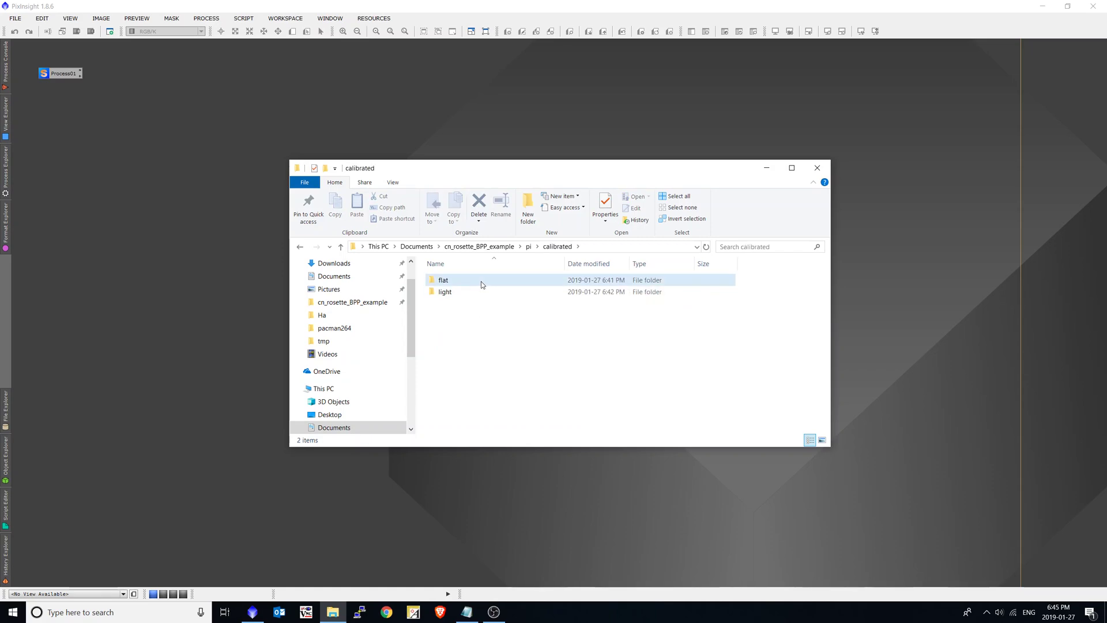
double_click(481, 283)
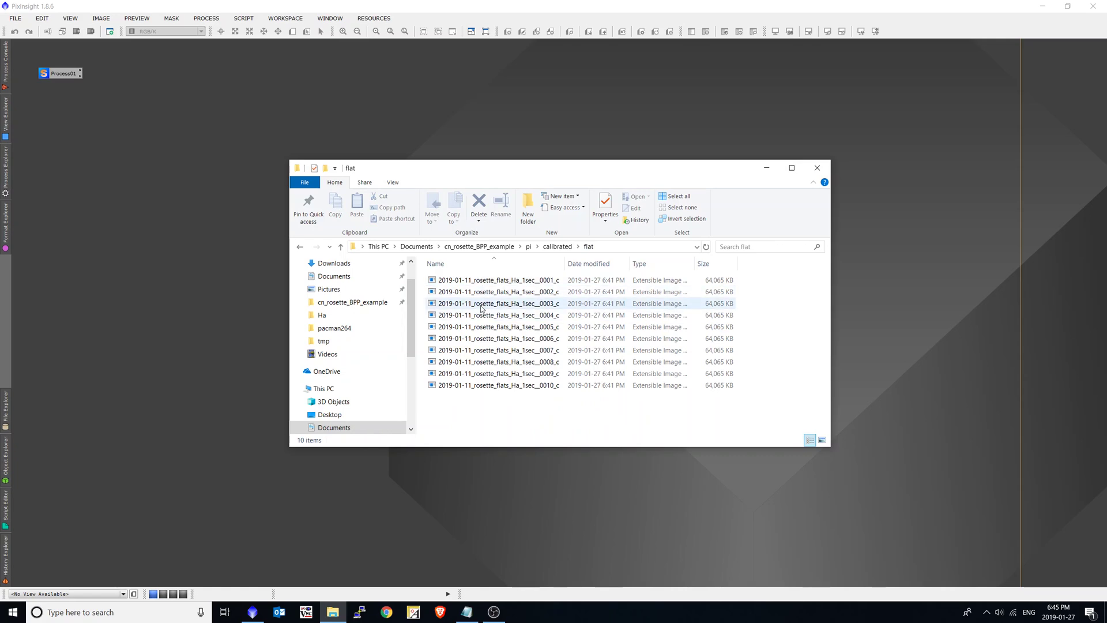
key("BackSpace")
double_click(462, 294)
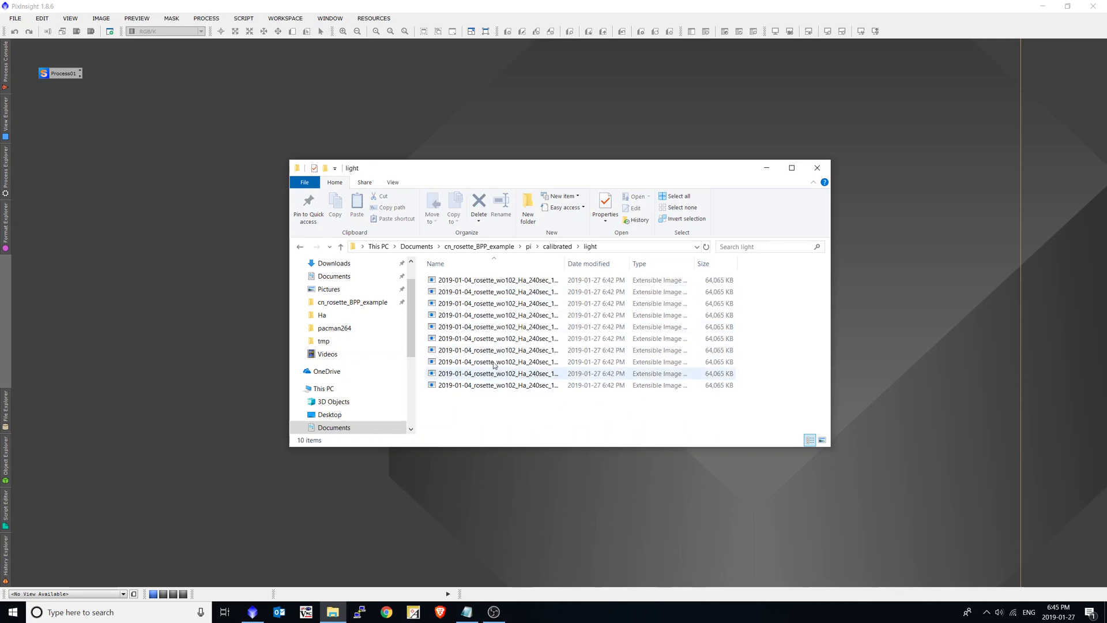
left_click_drag(564, 264, 635, 264)
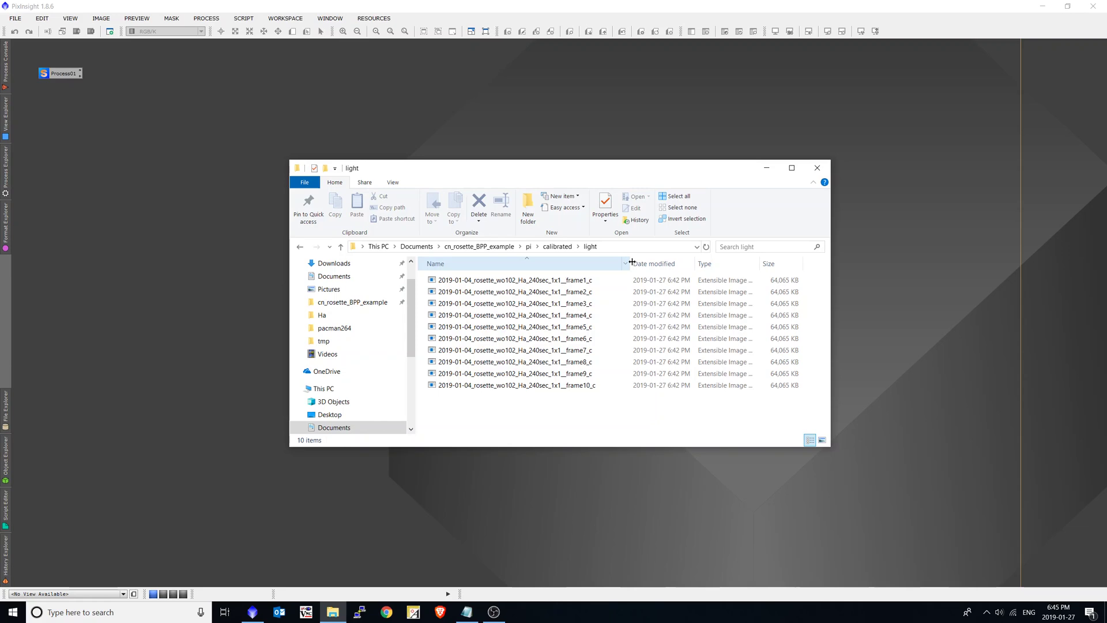
key("BackSpace")
key("BackSpace")
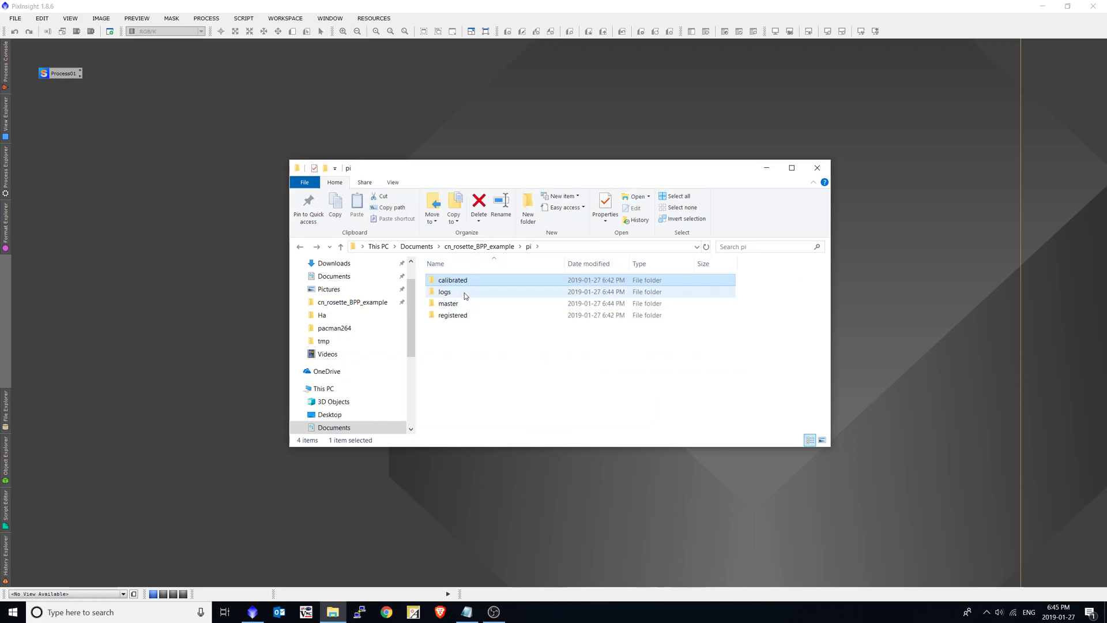
Step: Check the logs folder, view the Process Console run time 03:41.77, and return to pi
left_click(466, 295)
double_click(466, 294)
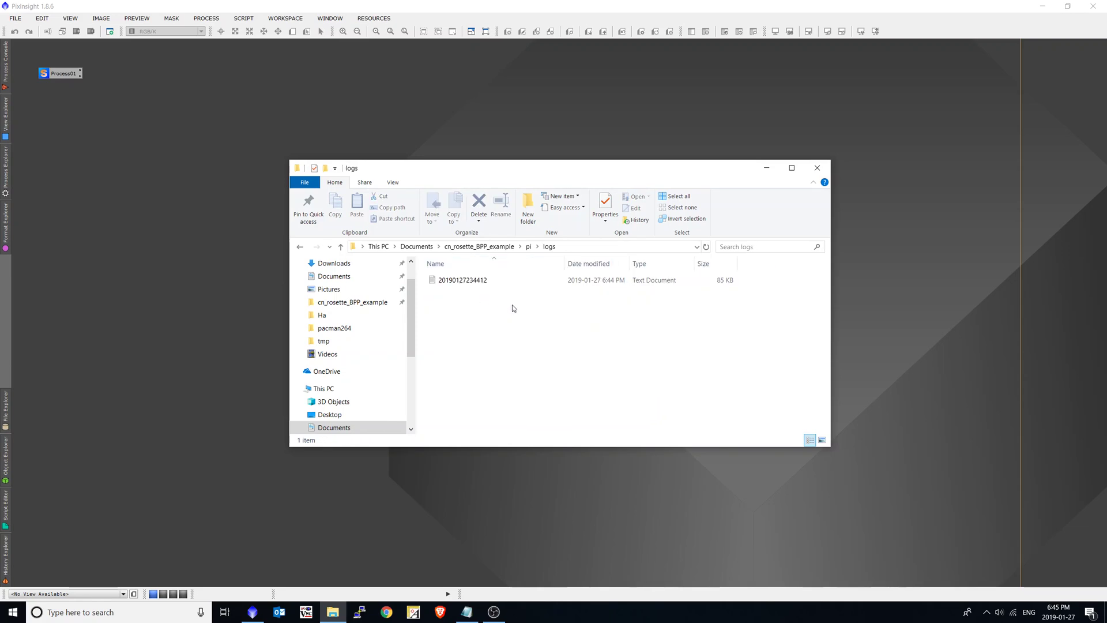
left_click(5, 63)
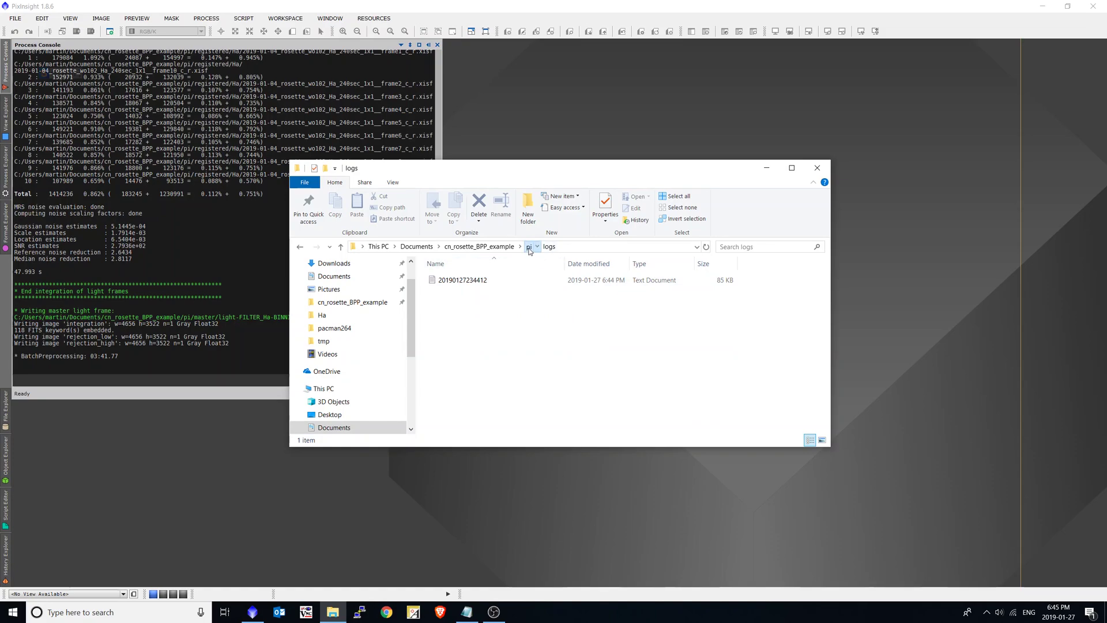
left_click(529, 247)
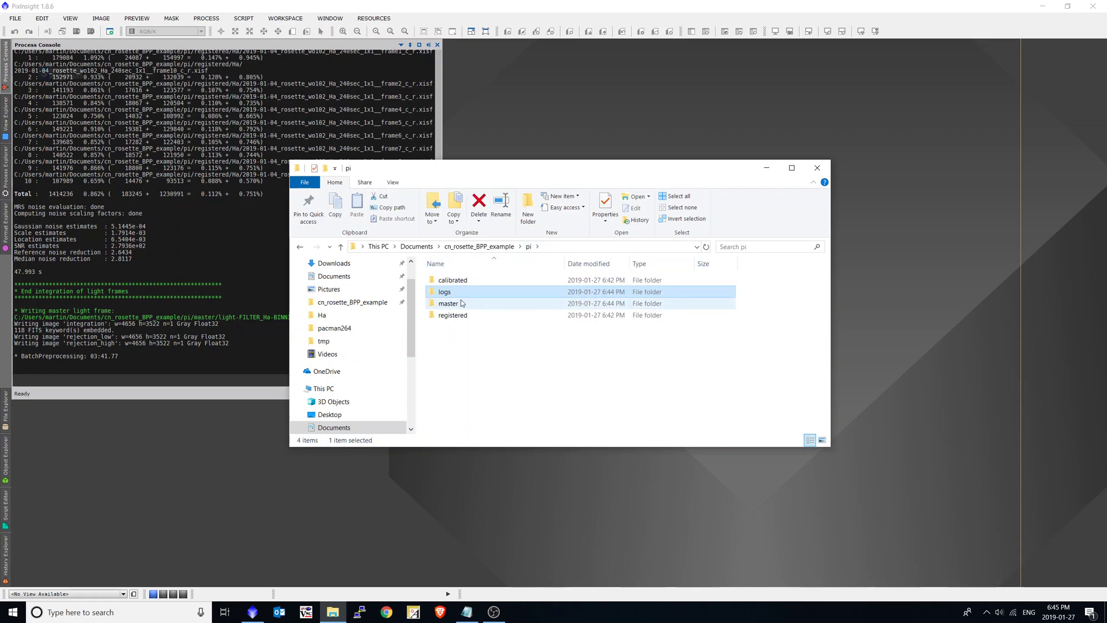
Step: Review the ten registered Ha frames with full file names visible, then return to the parent folder
left_click(466, 319)
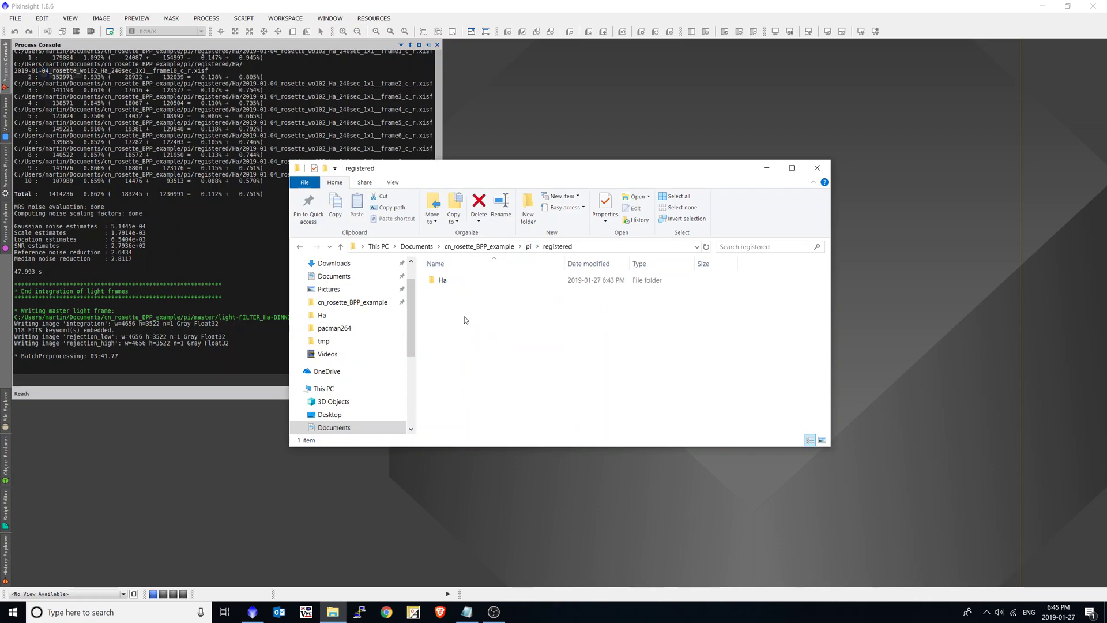
double_click(458, 281)
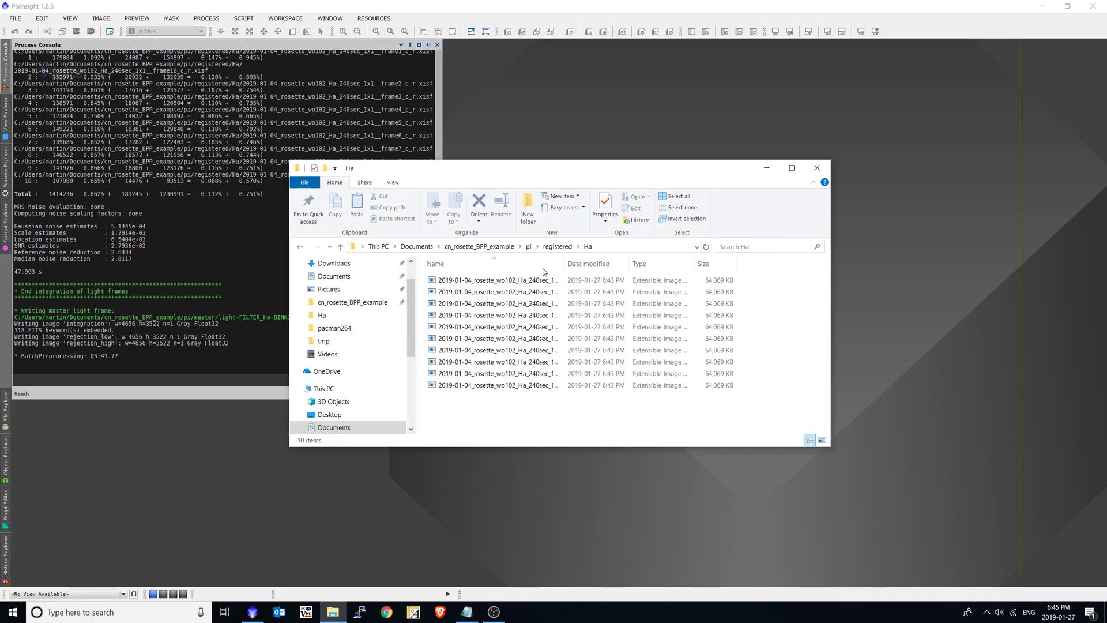
left_click_drag(565, 263, 631, 264)
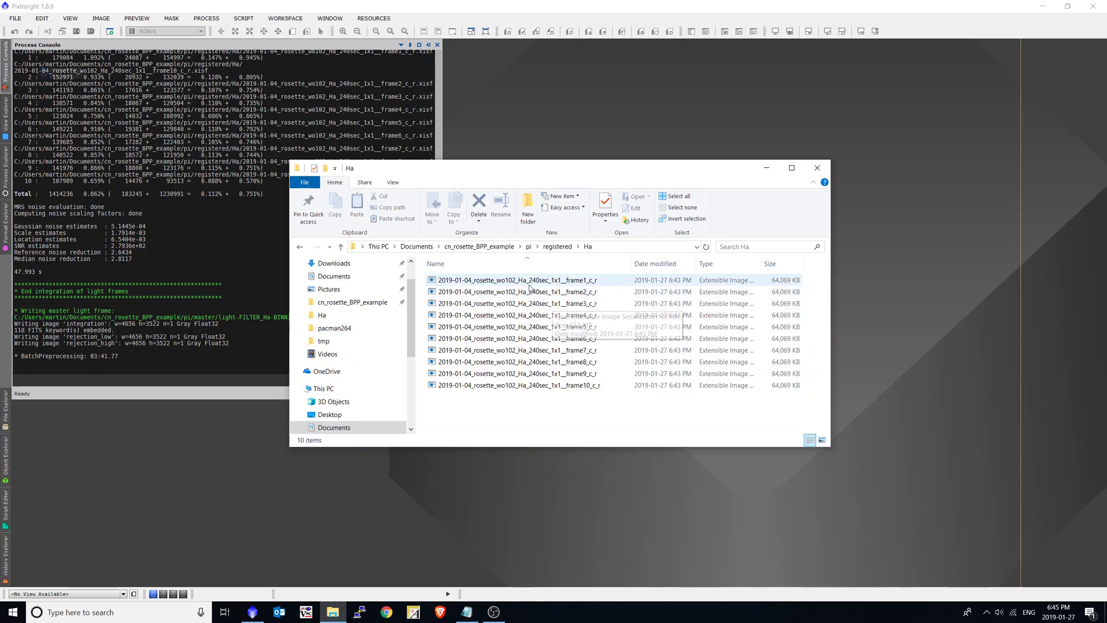
key("BackSpace")
key("BackSpace")
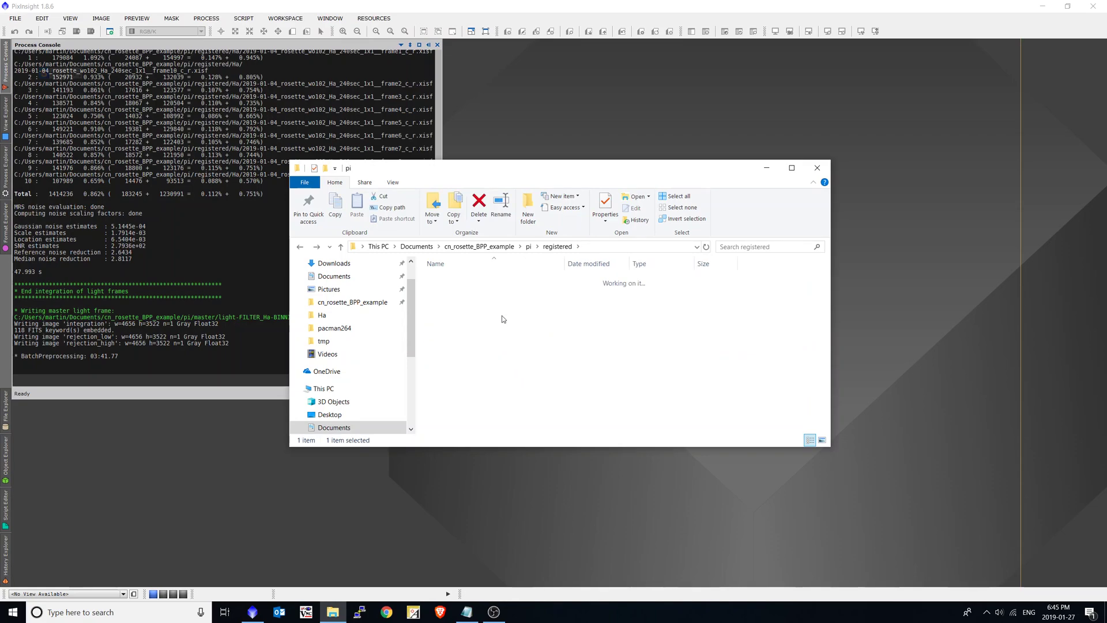
Step: Open the master folder and select the 1s and 240s master dark files
double_click(448, 305)
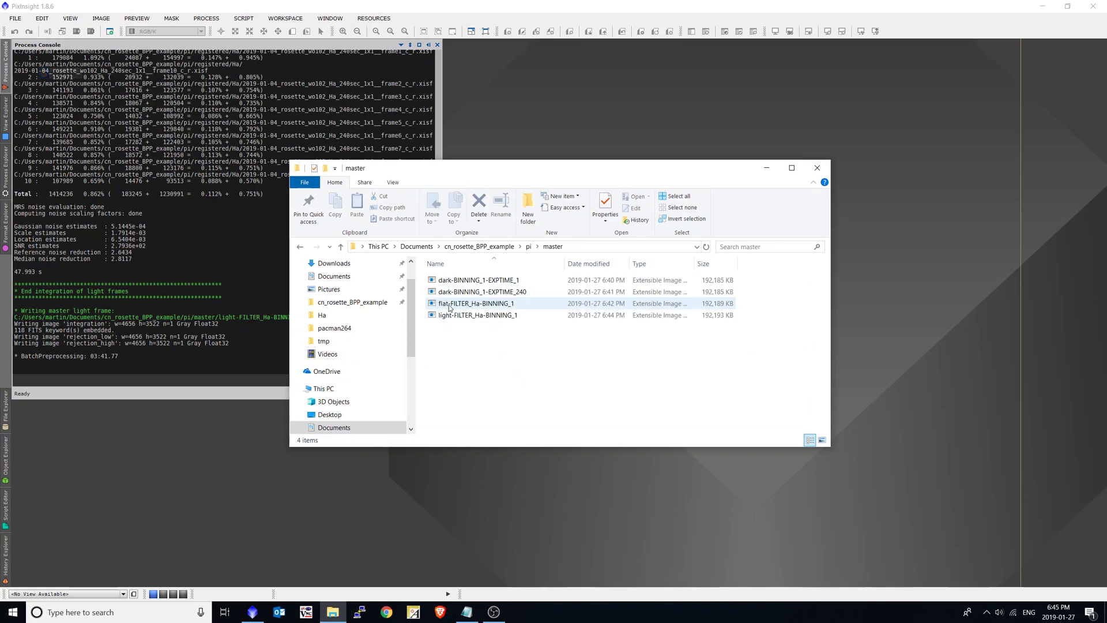
left_click_drag(564, 268, 602, 269)
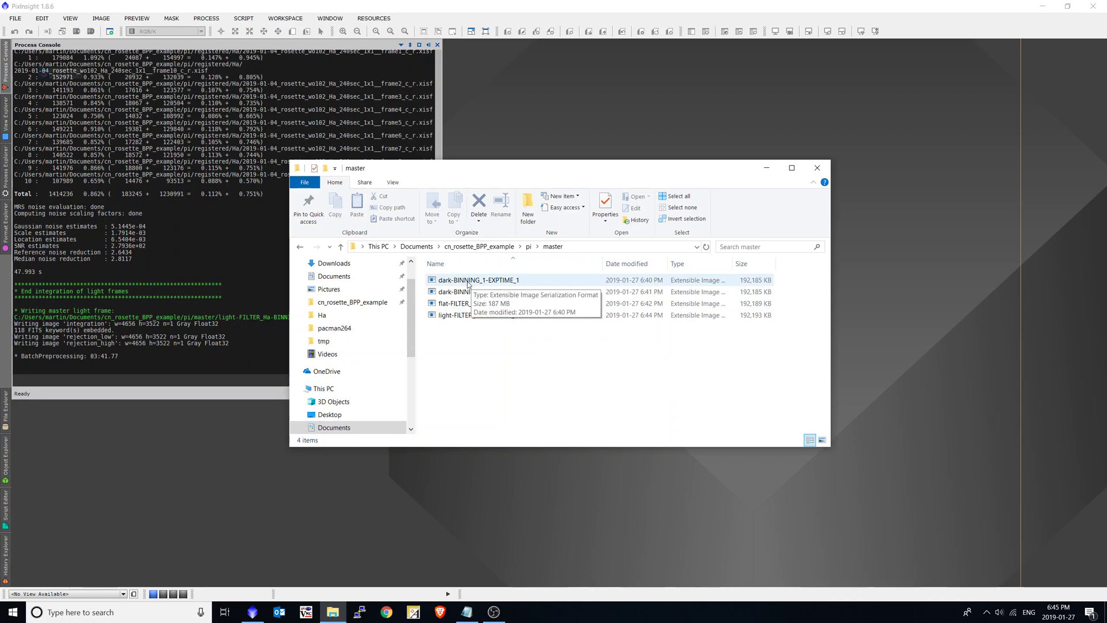
left_click(487, 283)
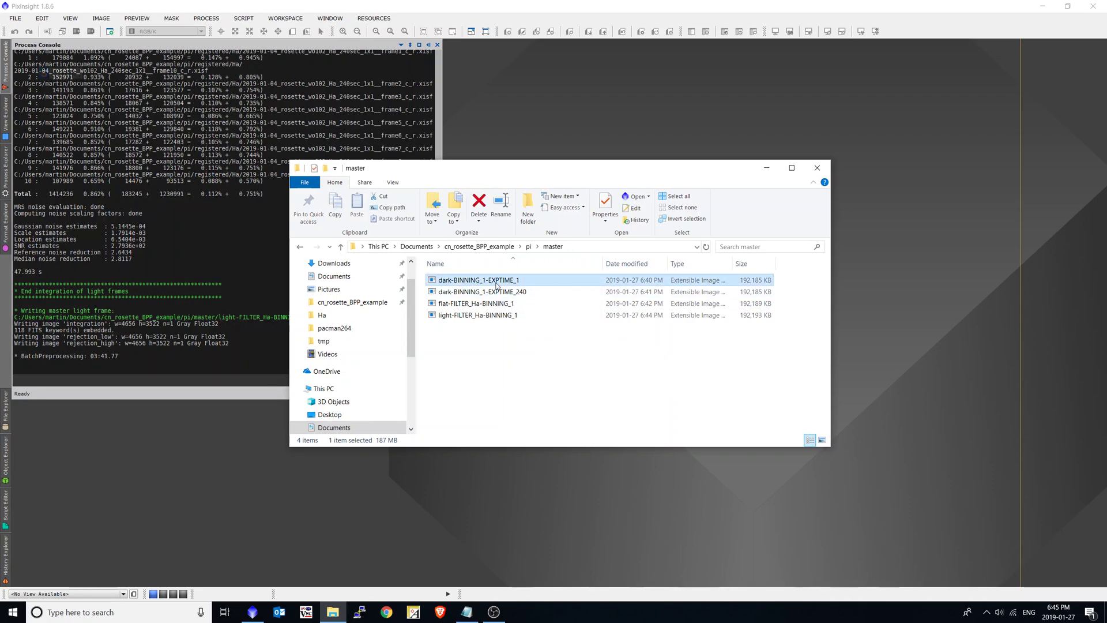
left_click(521, 292)
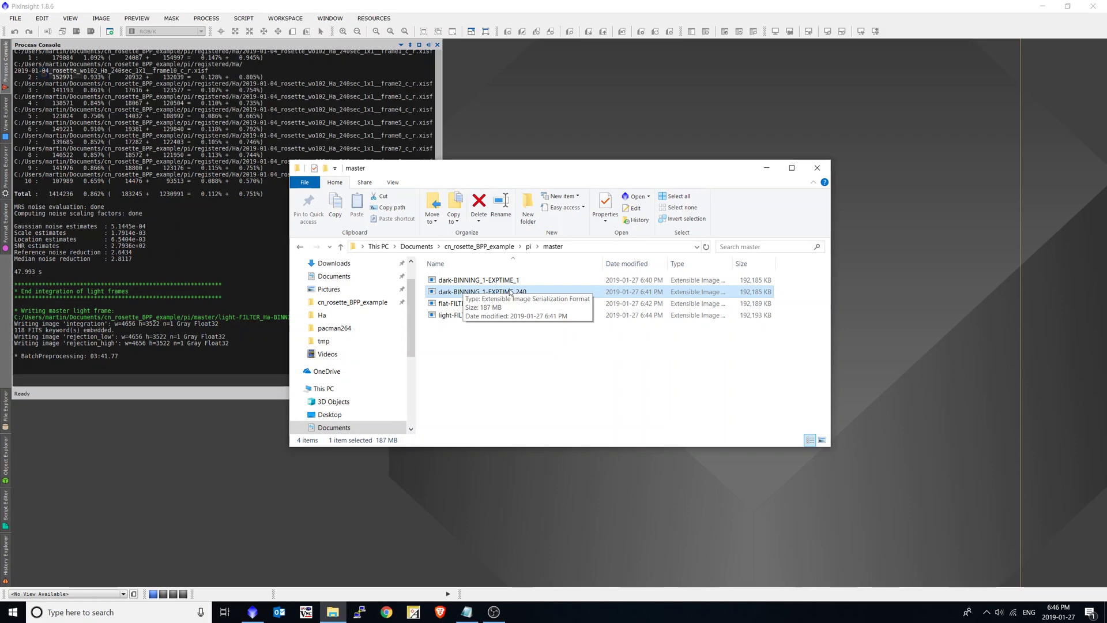
Step: Rename dark-BINNING_1-EXPTIME_240 to Qhy163M_Darks_-15_g174_o77_240s
left_click(510, 293)
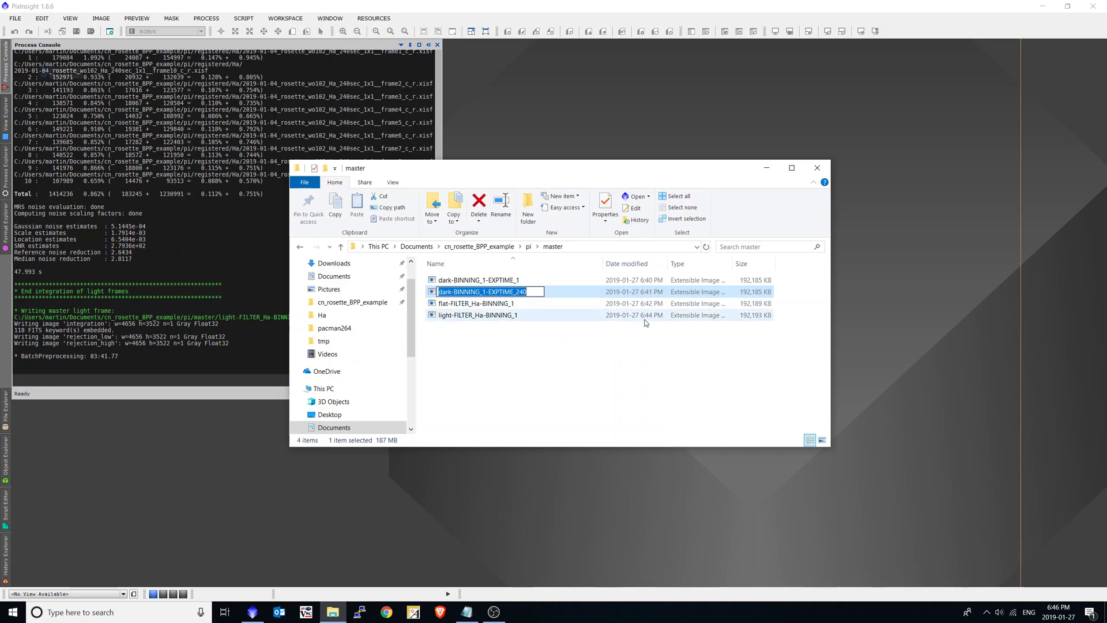
key("End")
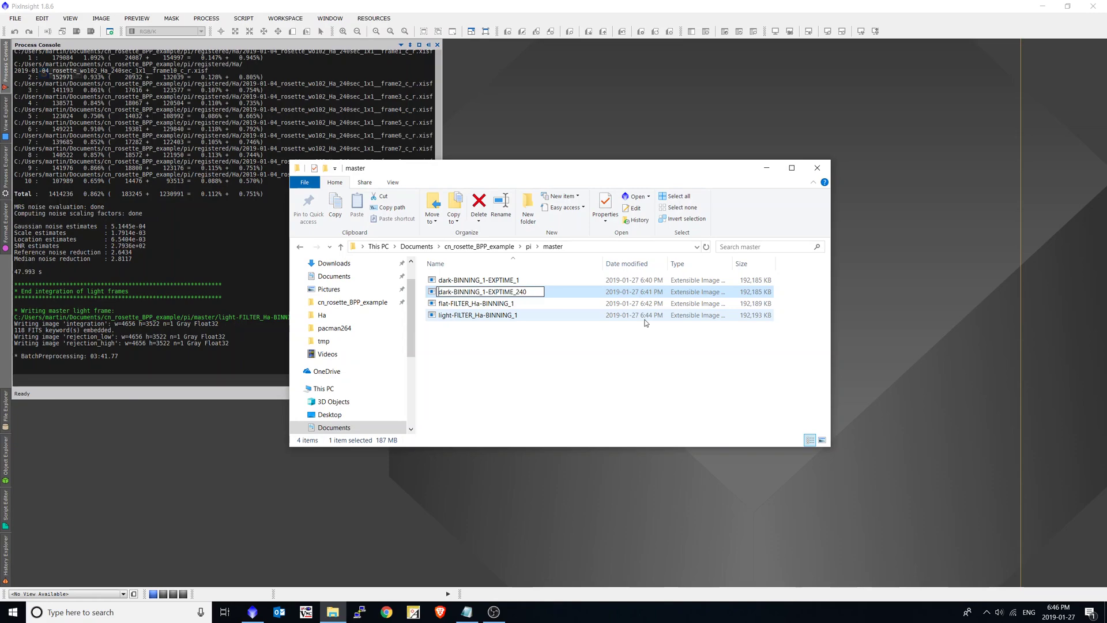
type("Qhy")
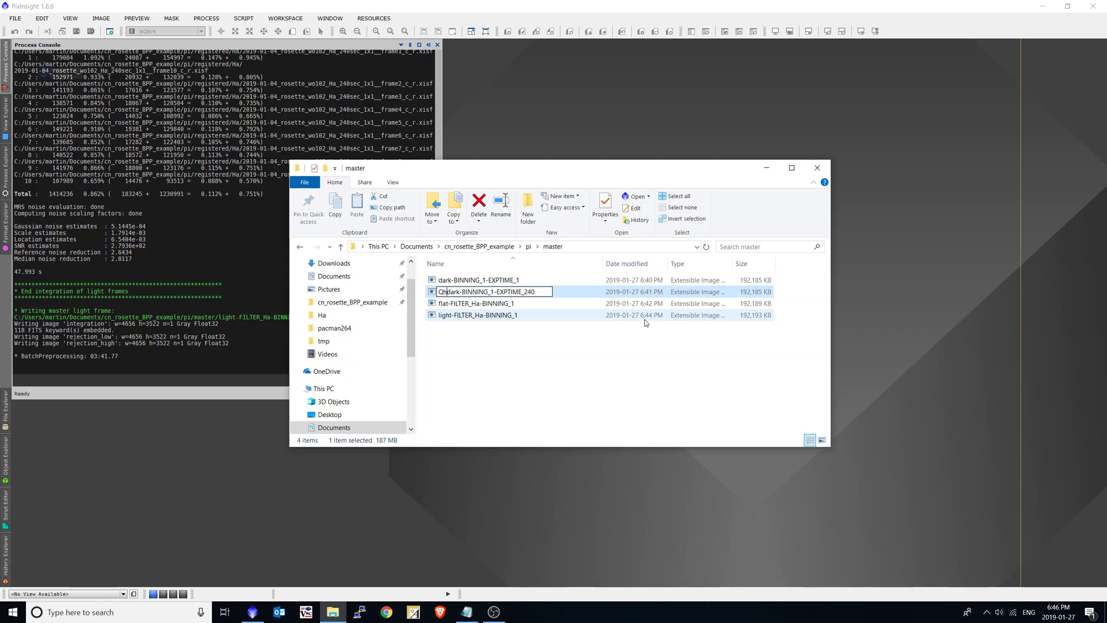
type("163M_")
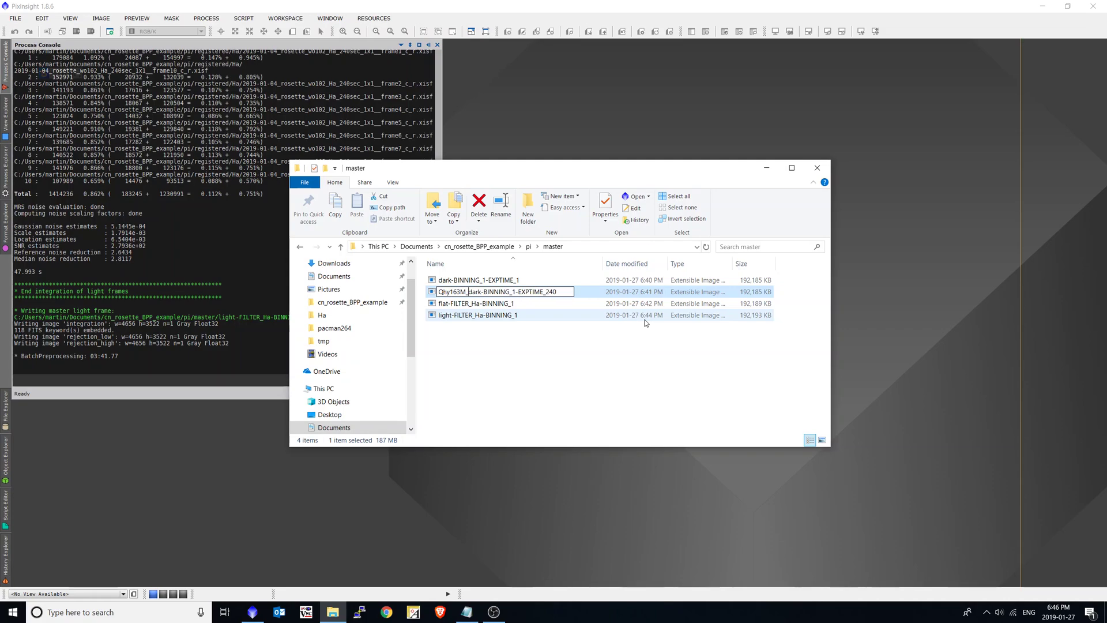
type("Darks_")
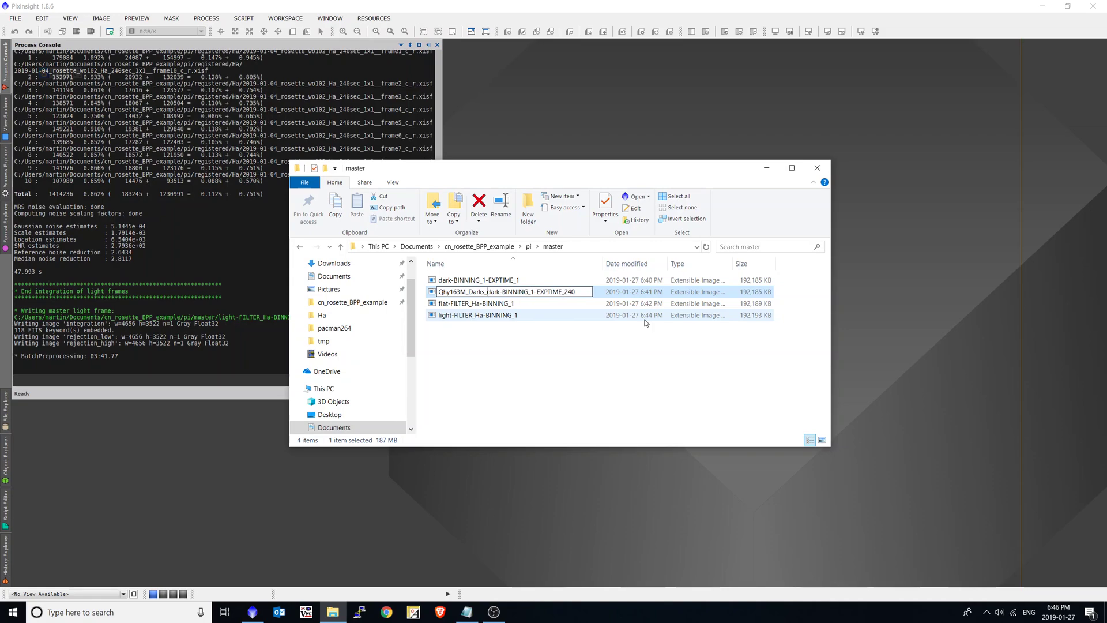
type("-15")
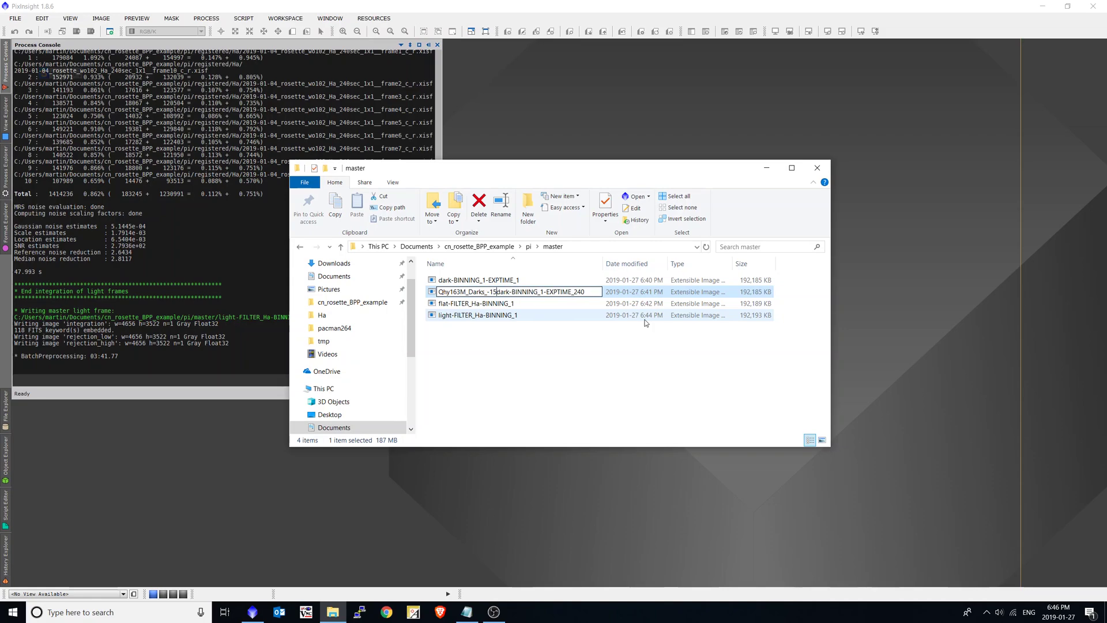
type("_")
type("g174")
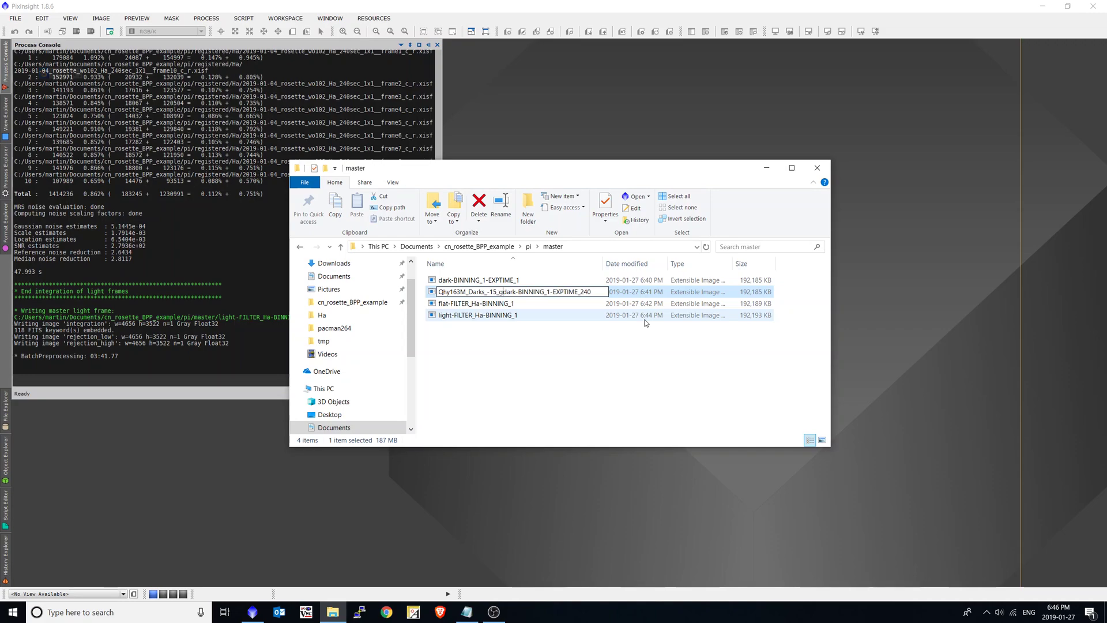
type("_o77")
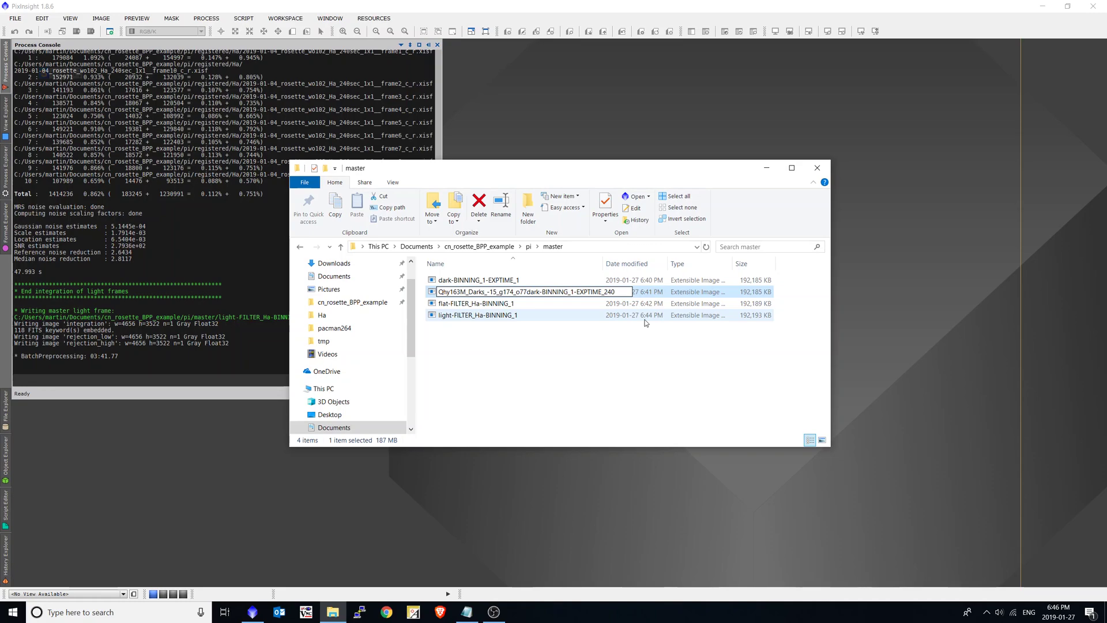
type("_")
key("shift+End")
key("BackSpace")
key("BackSpace")
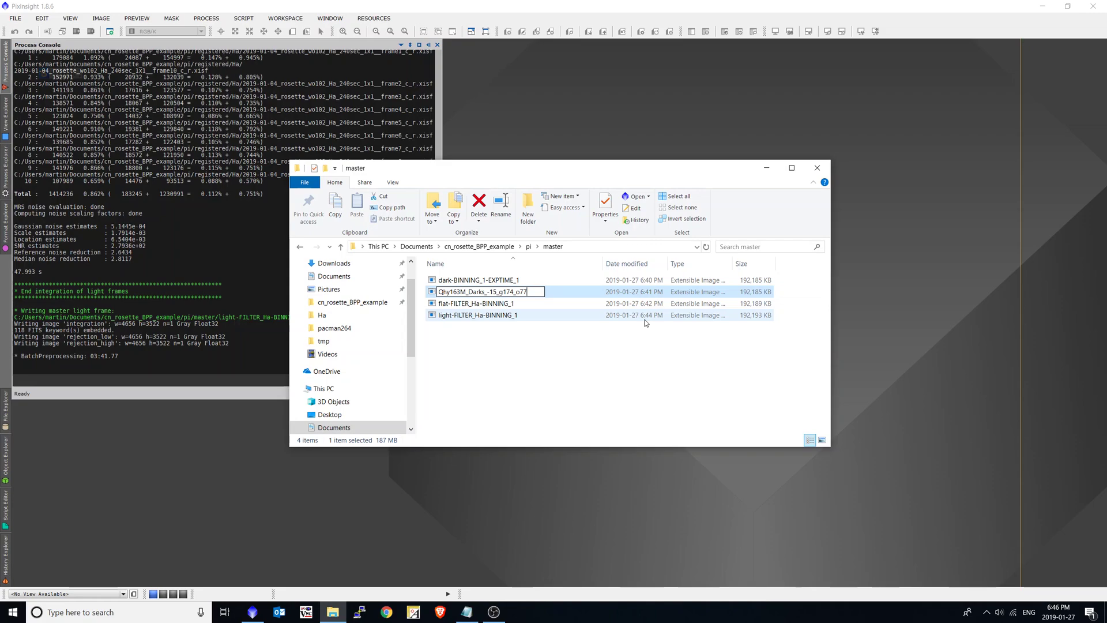
type("_240s")
key("Return")
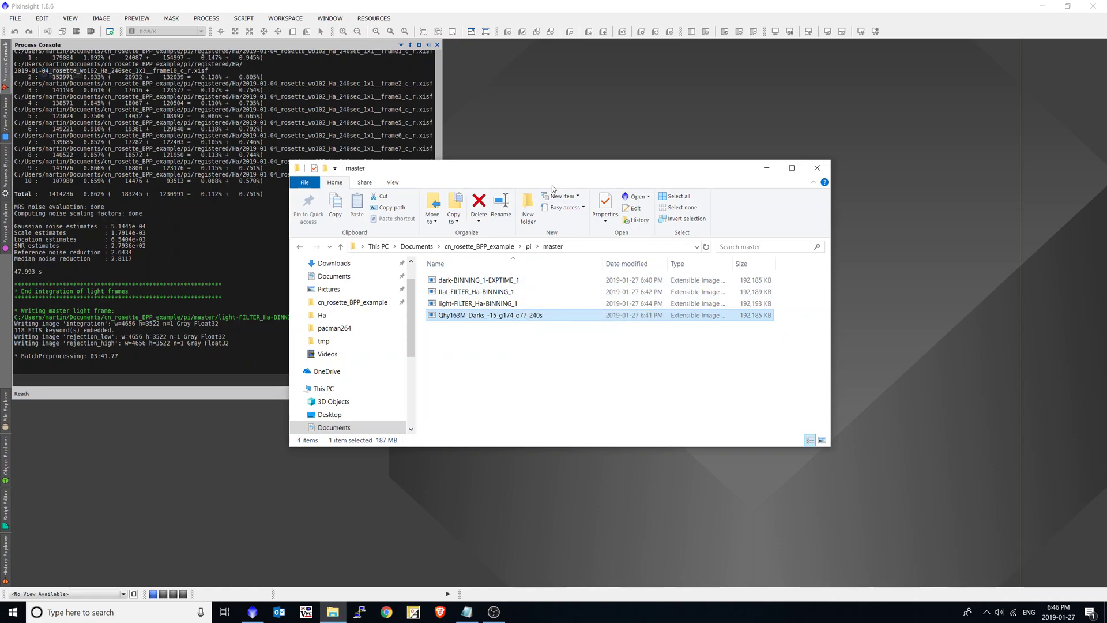
left_click_drag(552, 185, 734, 188)
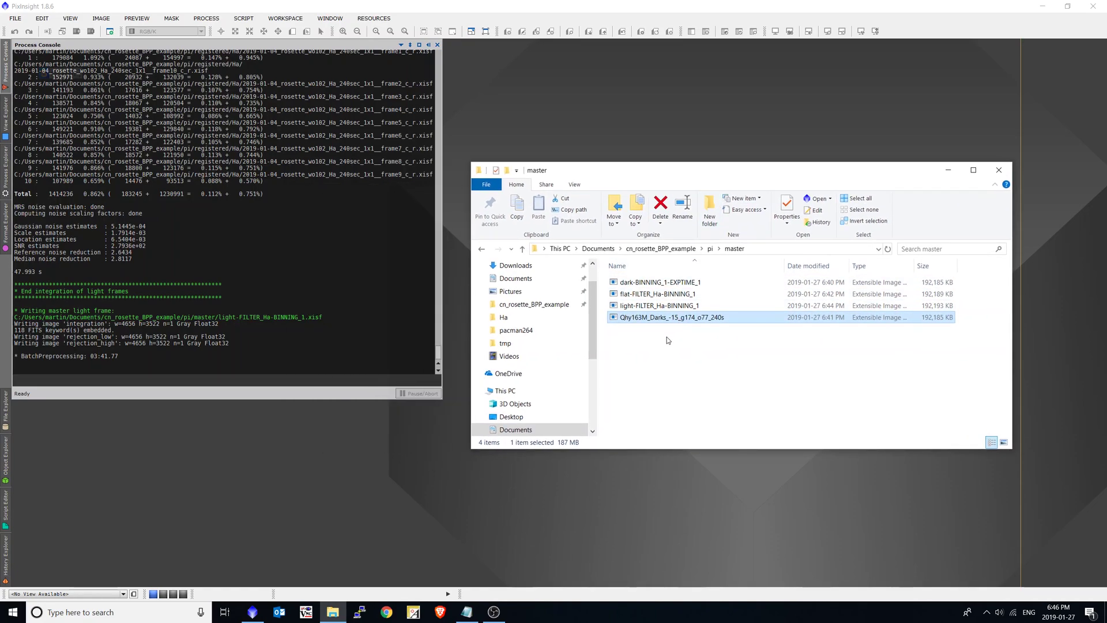
Step: Load the light-FILTER_Ha-BINNING_1 master light into PixInsight
left_click(642, 306)
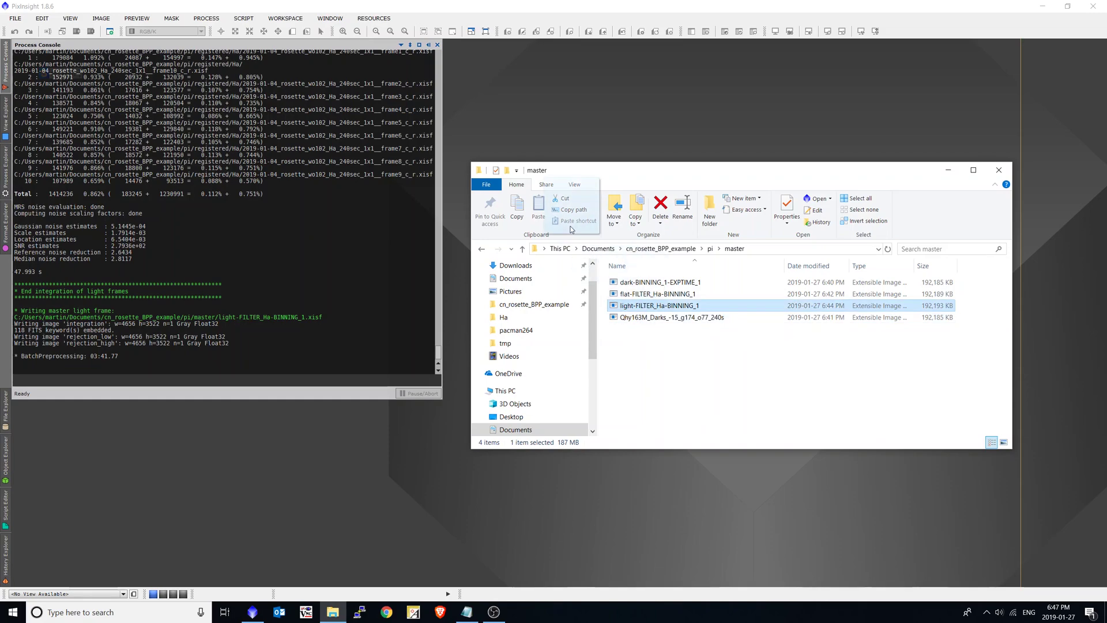
left_click_drag(571, 229, 488, 127)
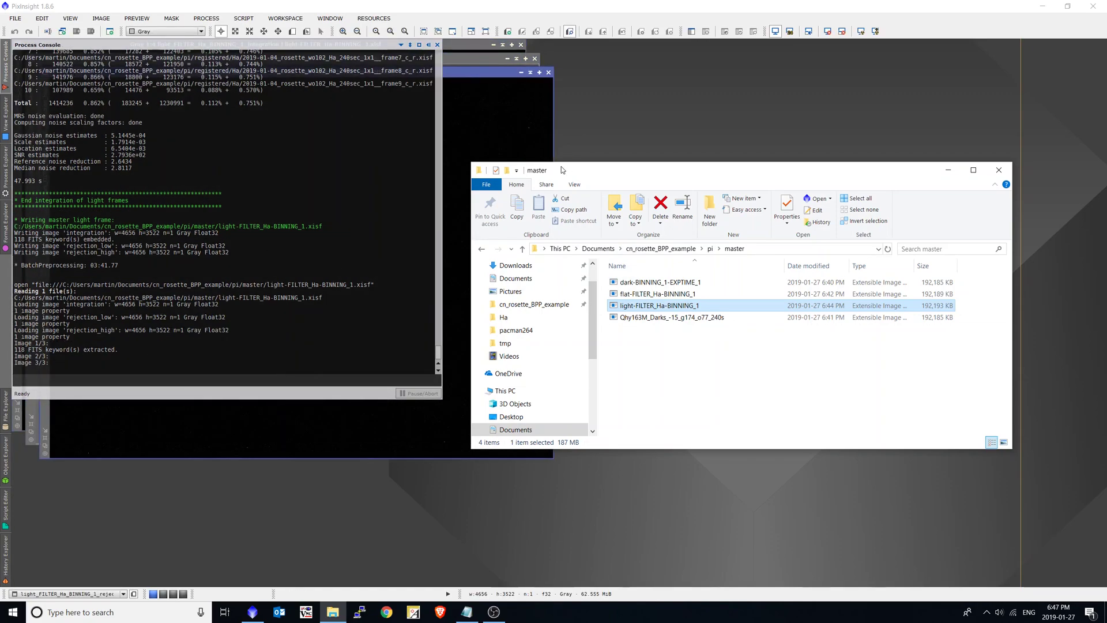
left_click(593, 104)
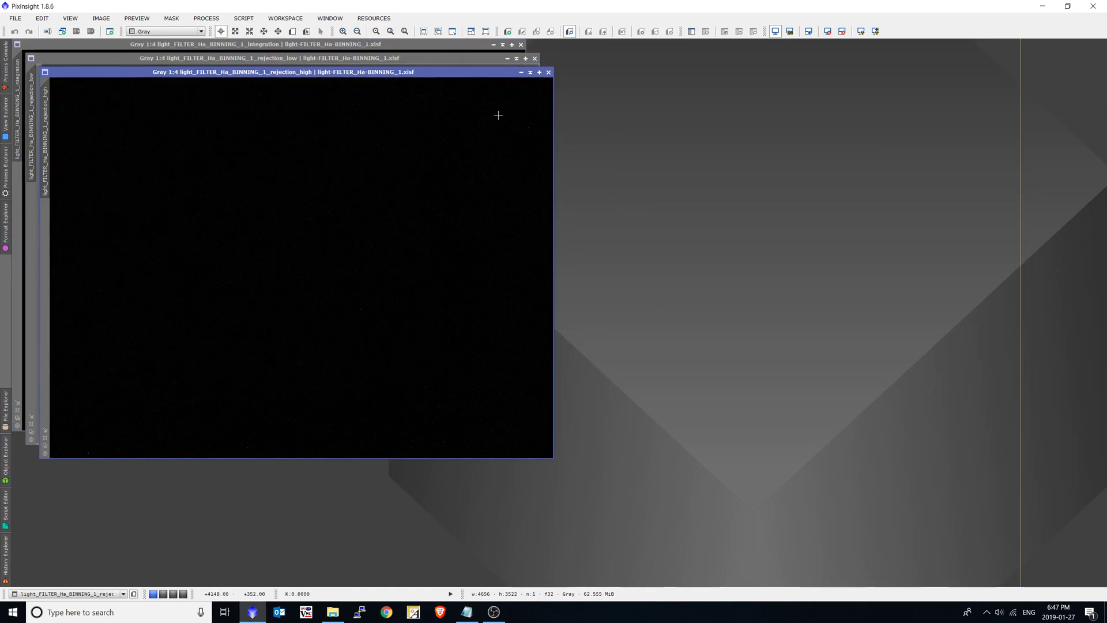
Step: Close the rejection_high and rejection_low images, keeping only the integration image
left_click_drag(392, 73, 581, 110)
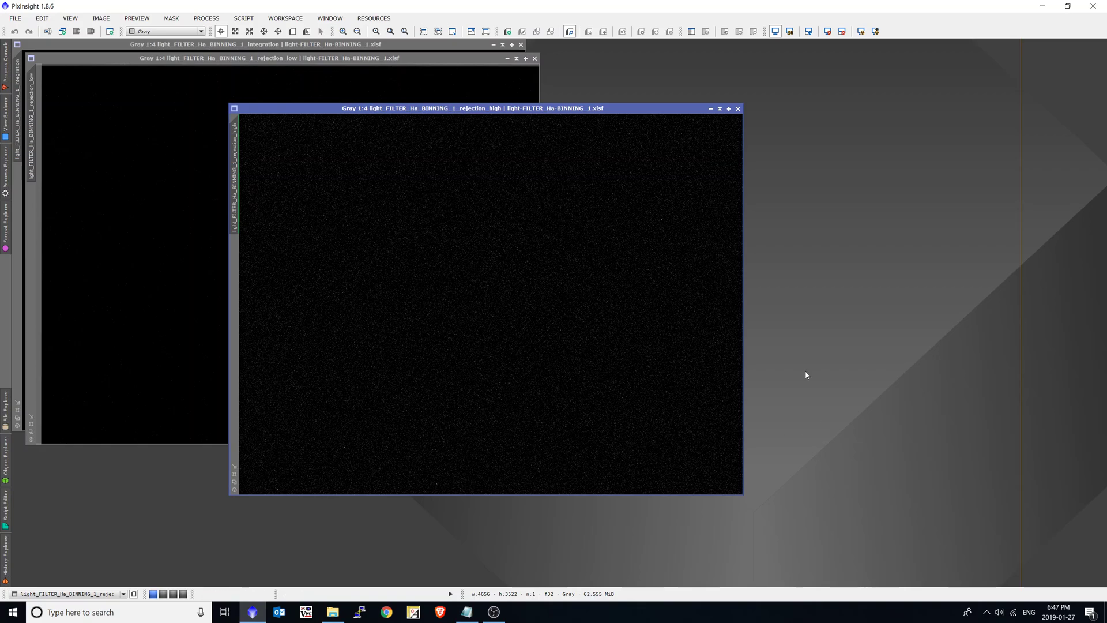
left_click(737, 109)
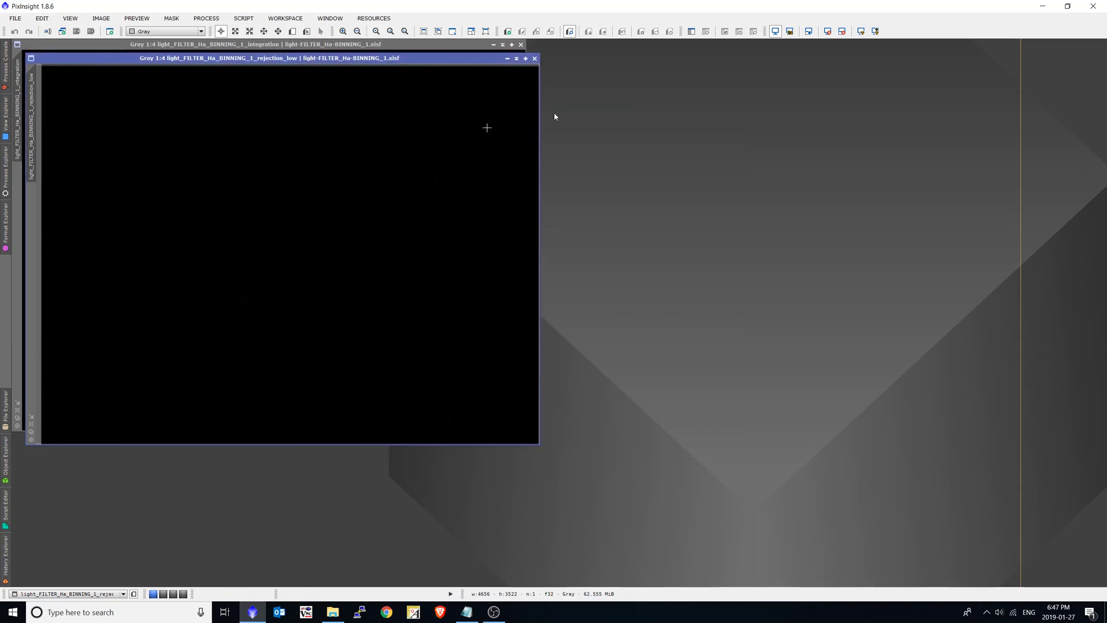
left_click_drag(326, 58, 531, 84)
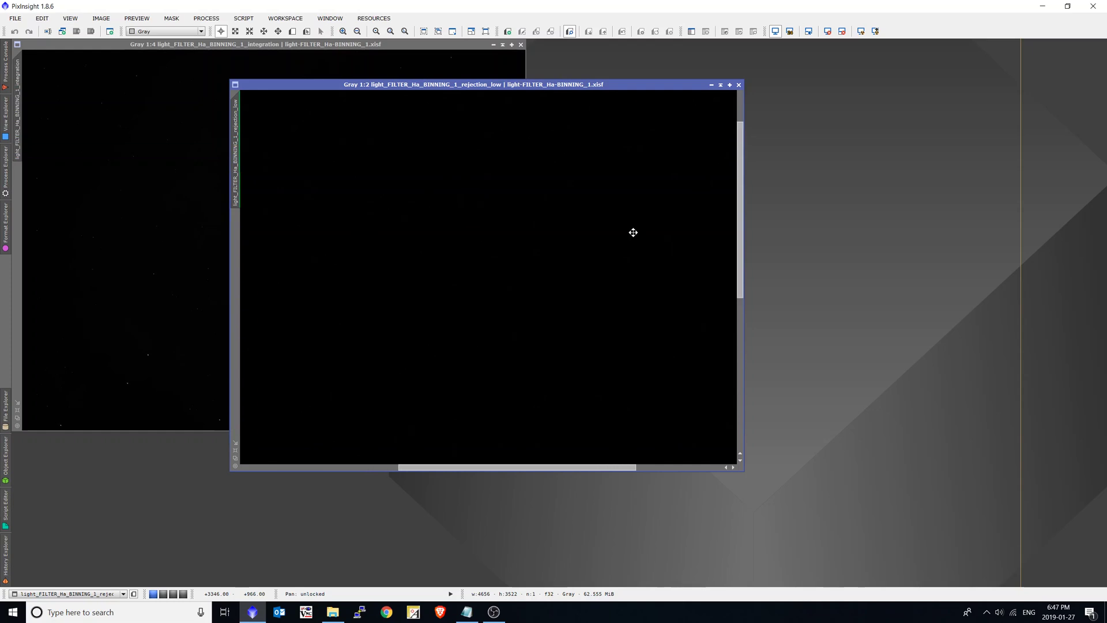
scroll(632, 233, "down", 1)
scroll(657, 160, "up", 4)
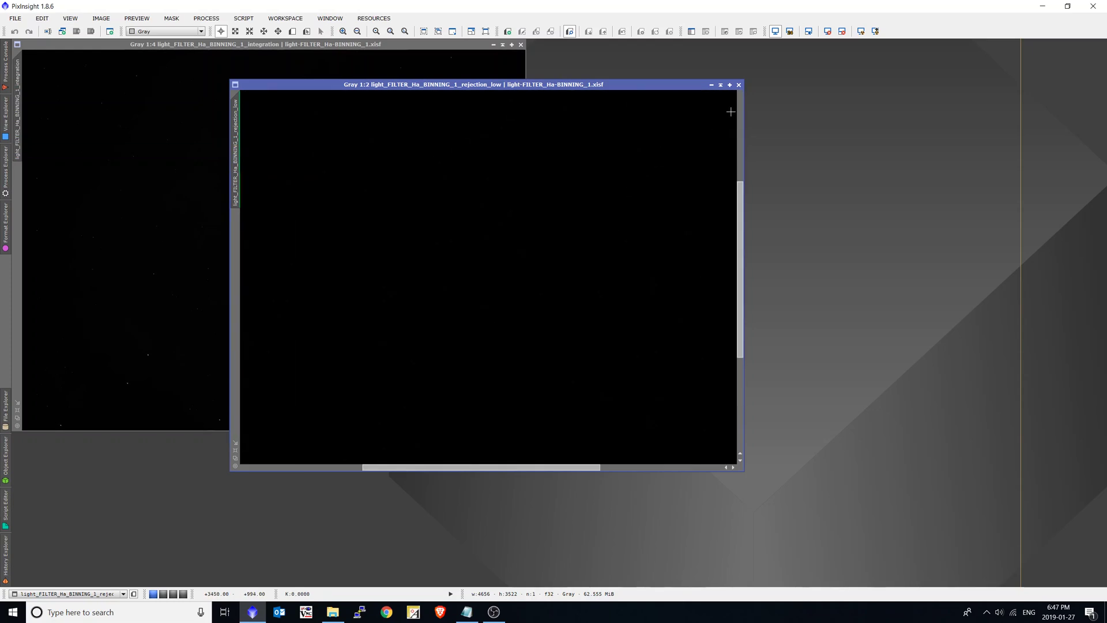
scroll(729, 111, "down", 1)
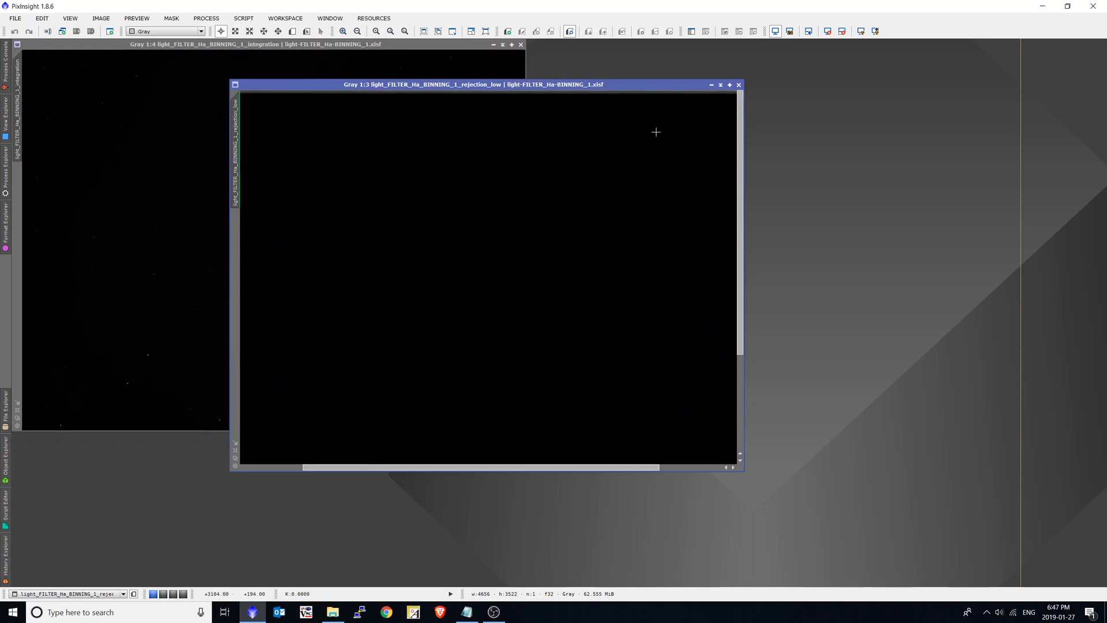
scroll(655, 132, "down", 3)
scroll(655, 132, "up", 2)
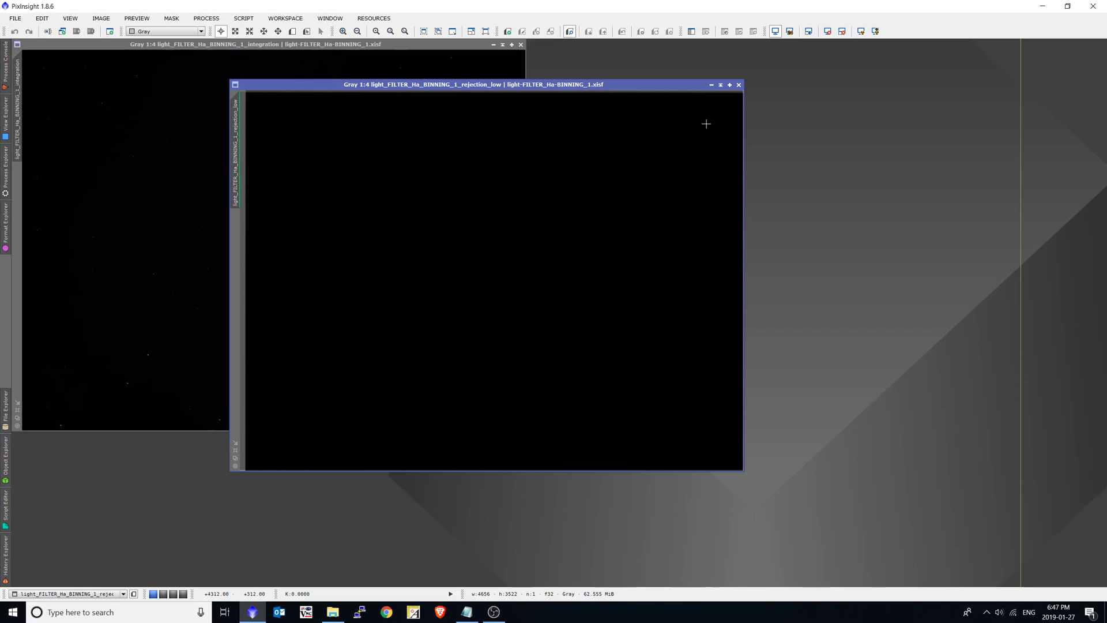
left_click(739, 85)
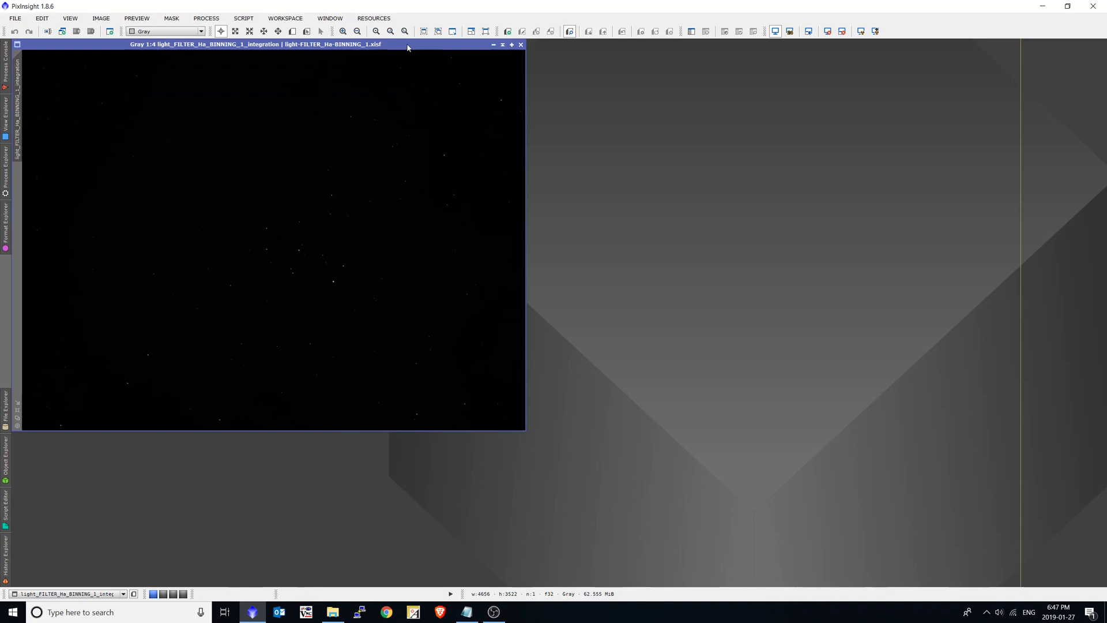
Step: Apply STF AutoStretch to the Ha integration image and zoom in on the Rosette Nebula
left_click_drag(408, 48, 488, 87)
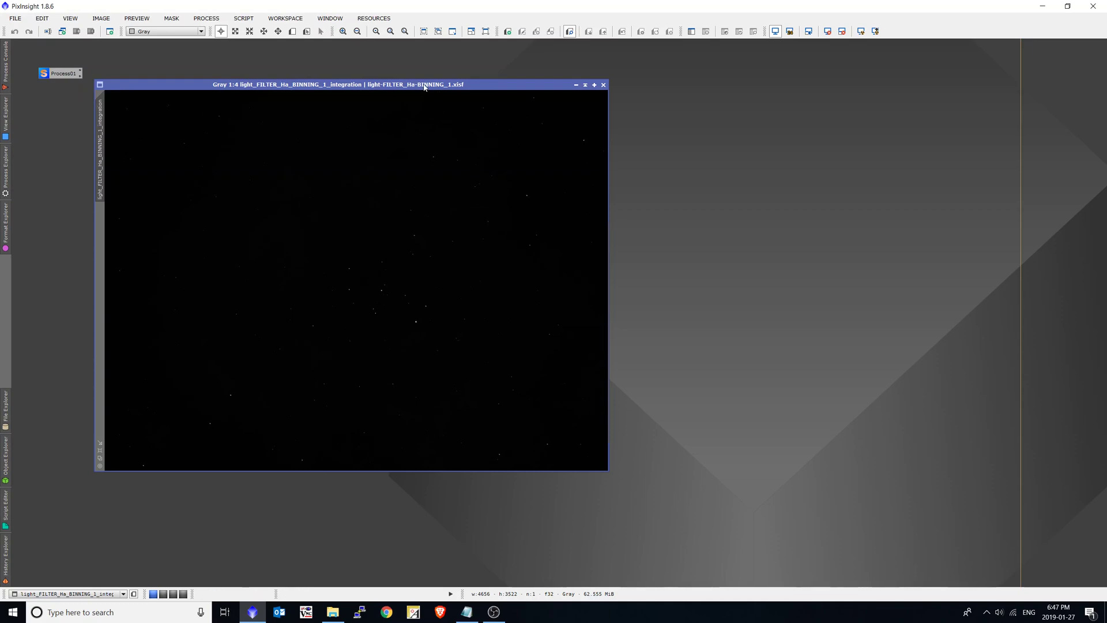
left_click_drag(427, 85, 482, 99)
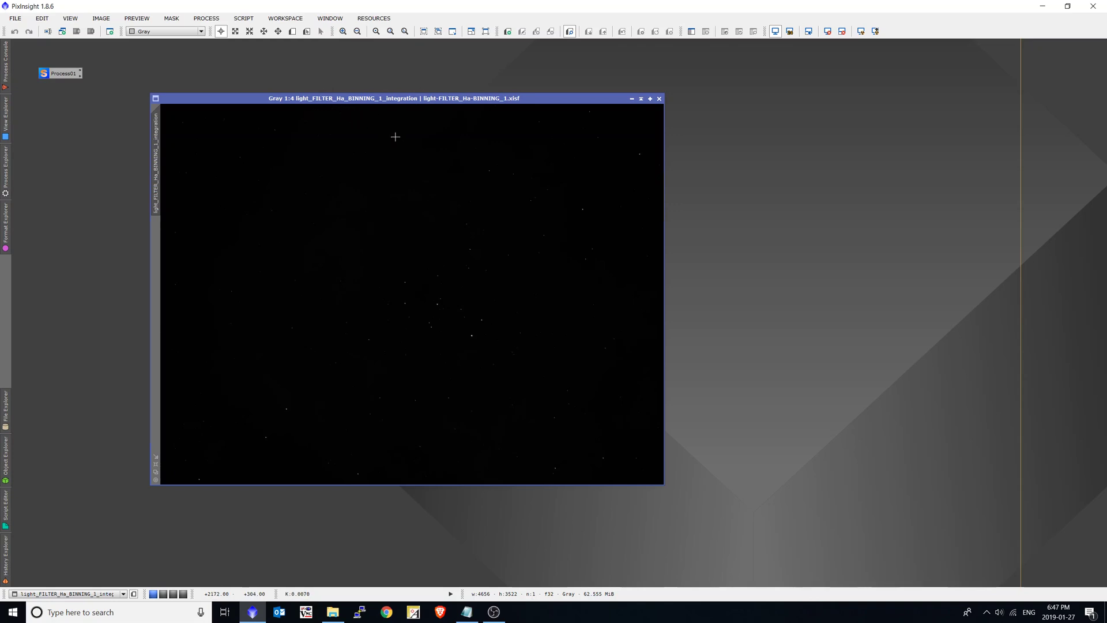
key("ctrl+a")
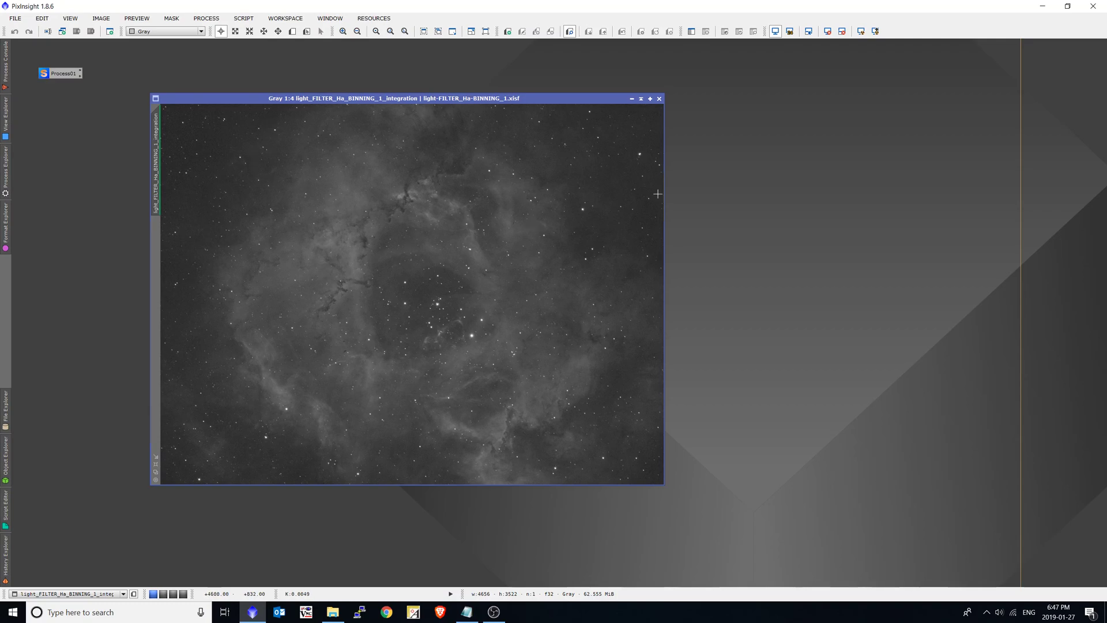
scroll(638, 145, "up", 1)
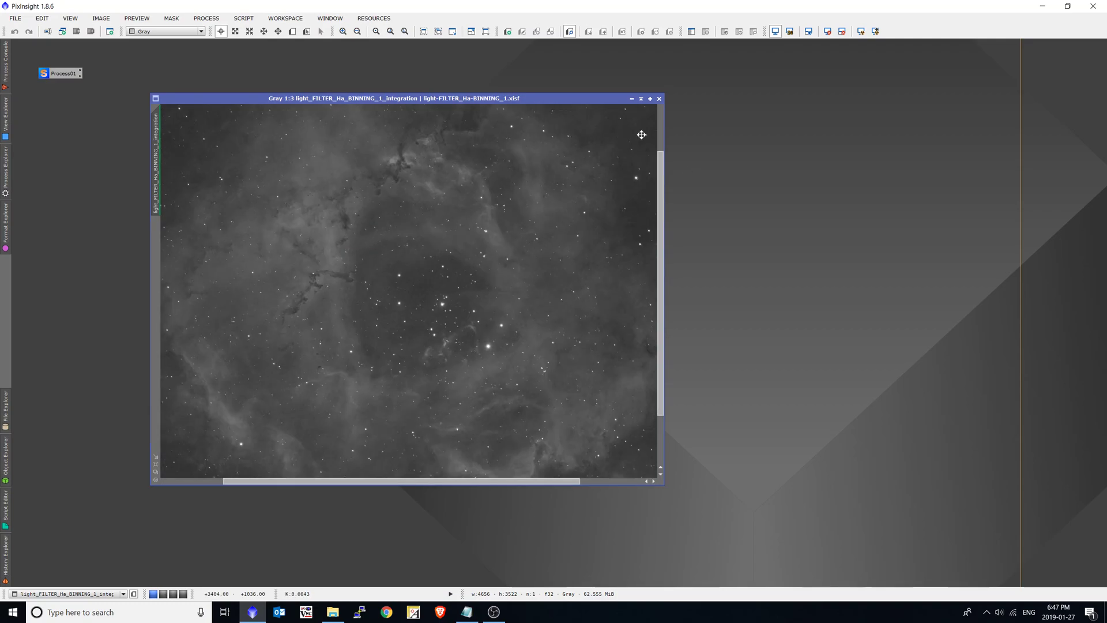
scroll(642, 134, "up", 1)
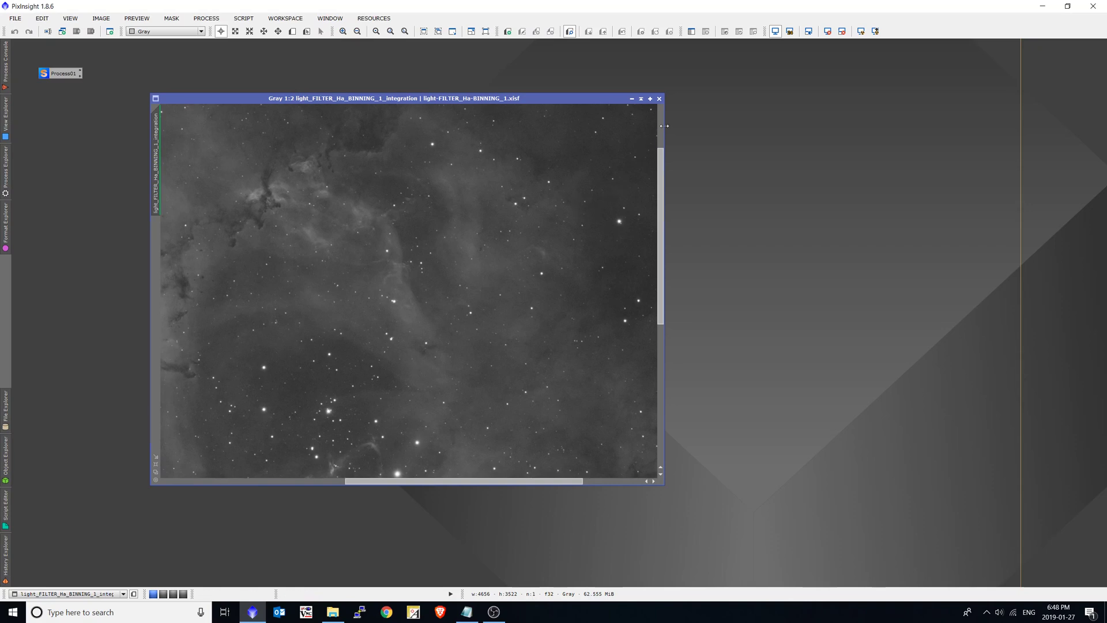
left_click(661, 129)
left_click_drag(565, 481, 625, 481)
left_click_drag(661, 282, 309, 502)
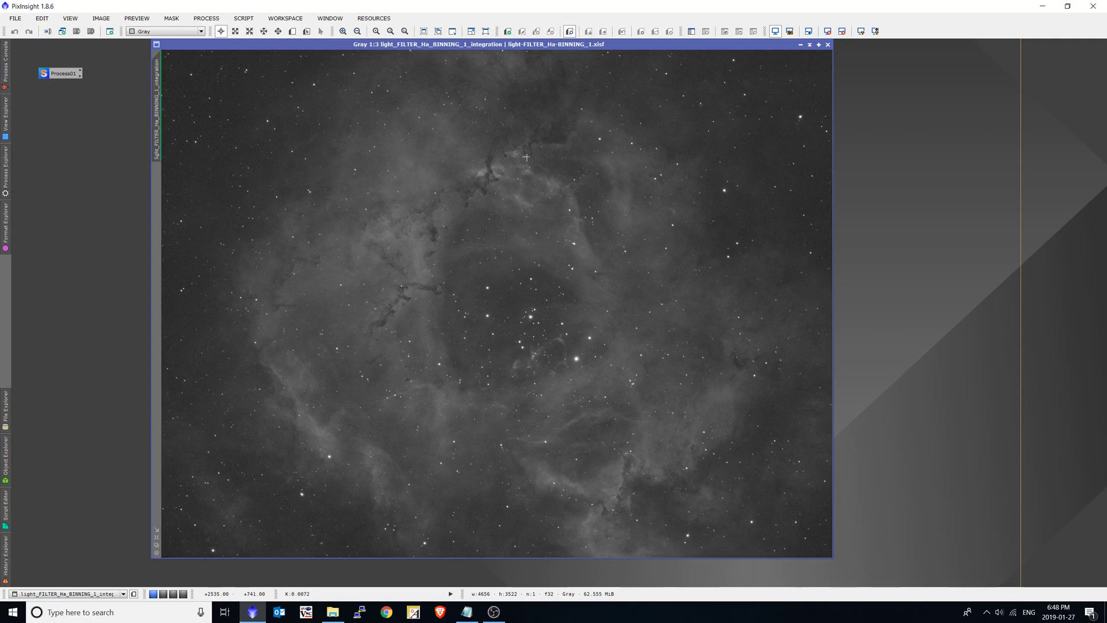
left_click_drag(650, 47, 656, 57)
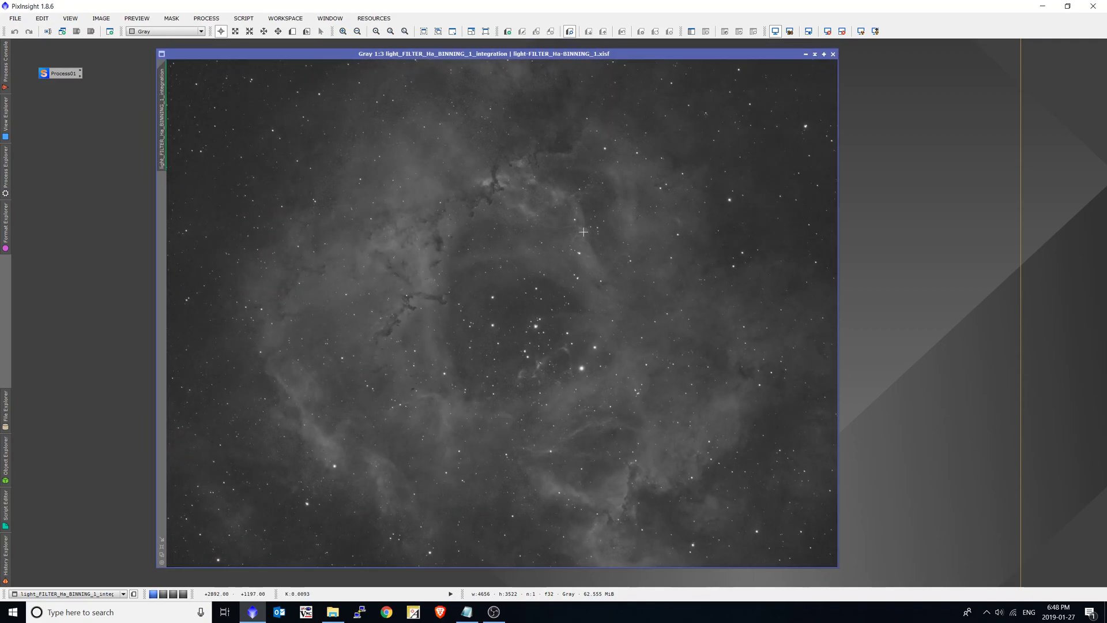